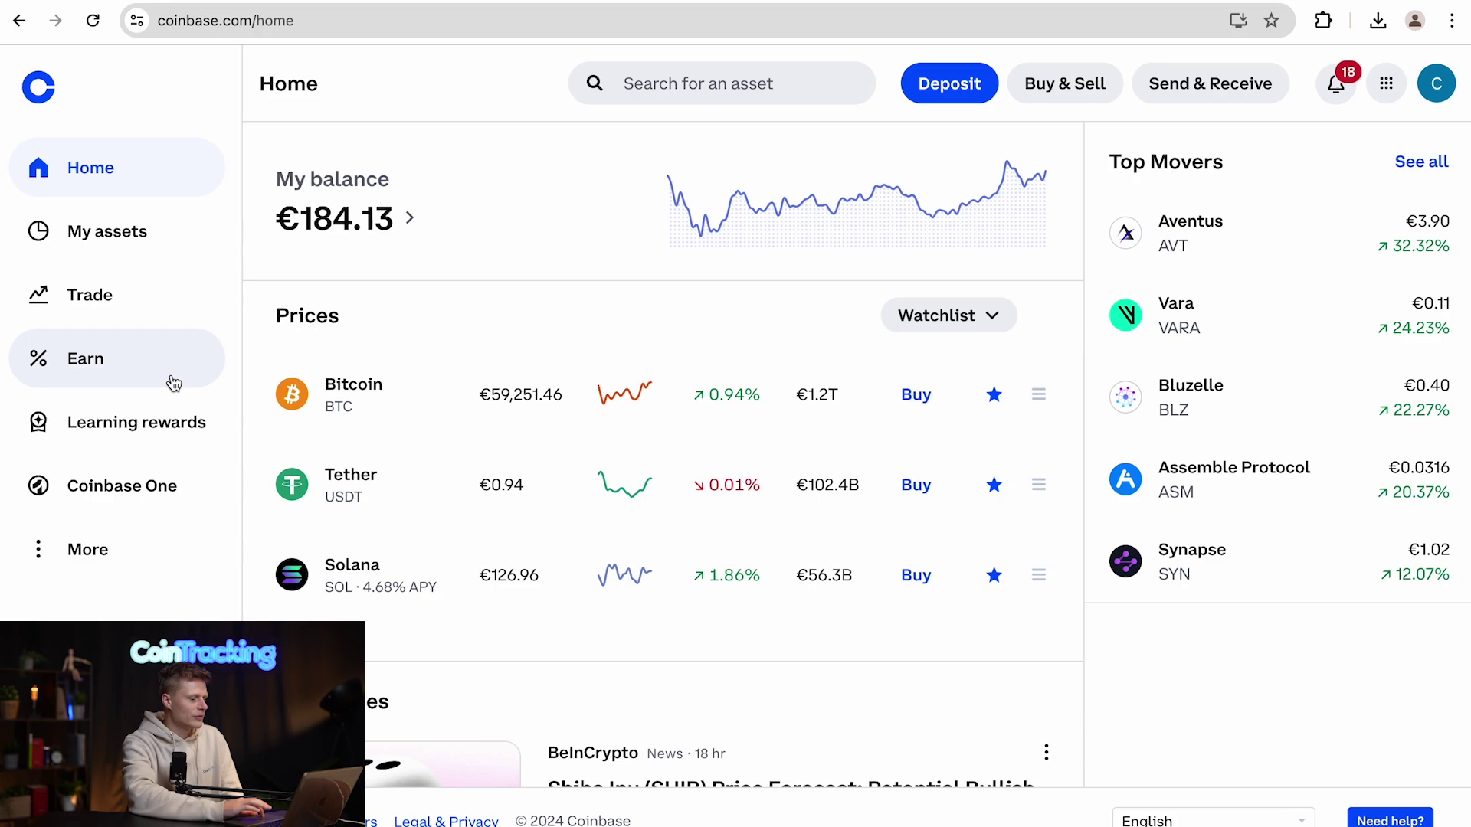
Go from Coinbase's More panel to the API page to start creating a new API key
{"action": "left_click", "coordinate": [135, 557]}
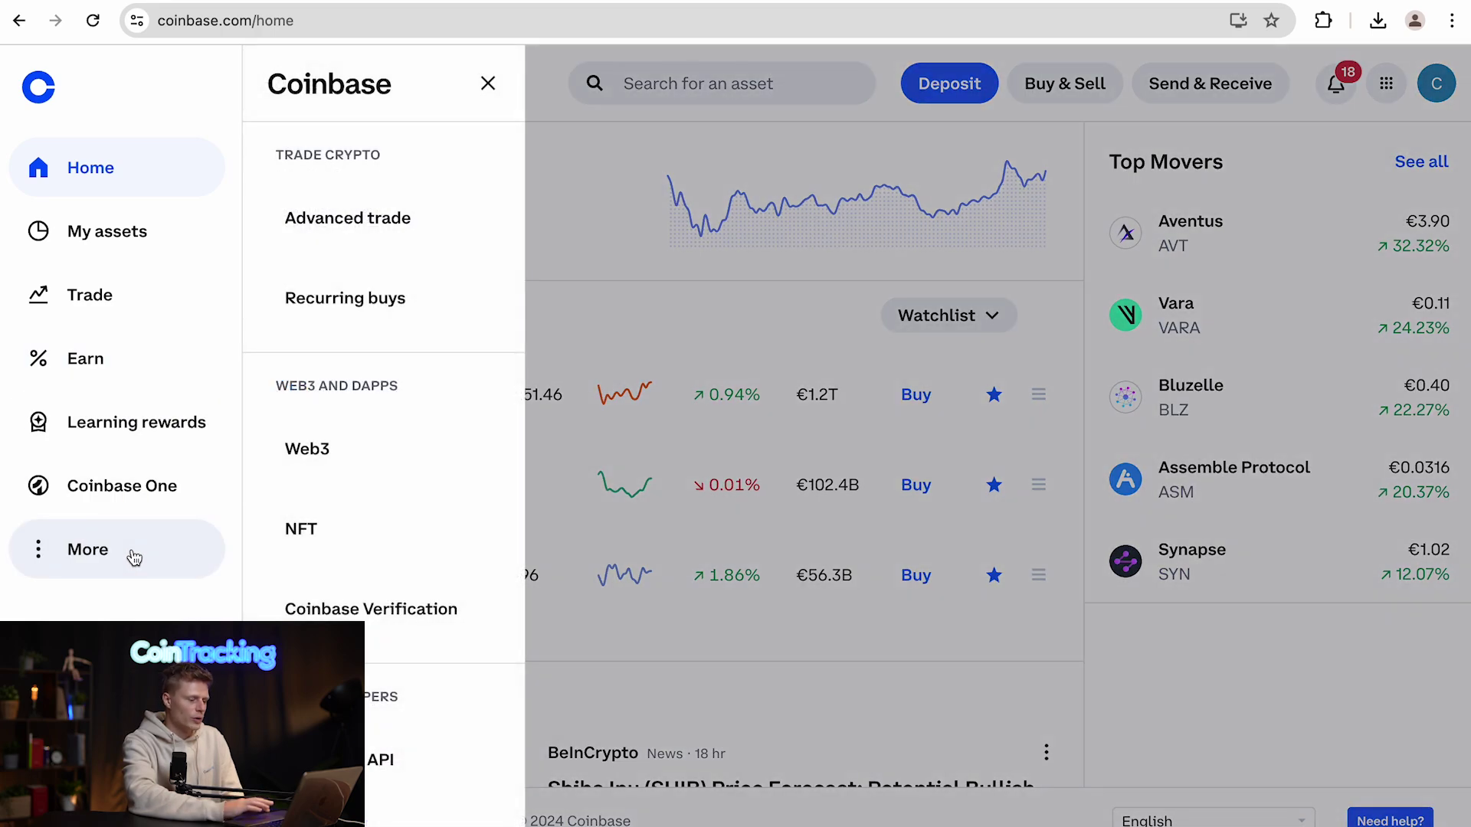
{"action": "left_click", "coordinate": [413, 770]}
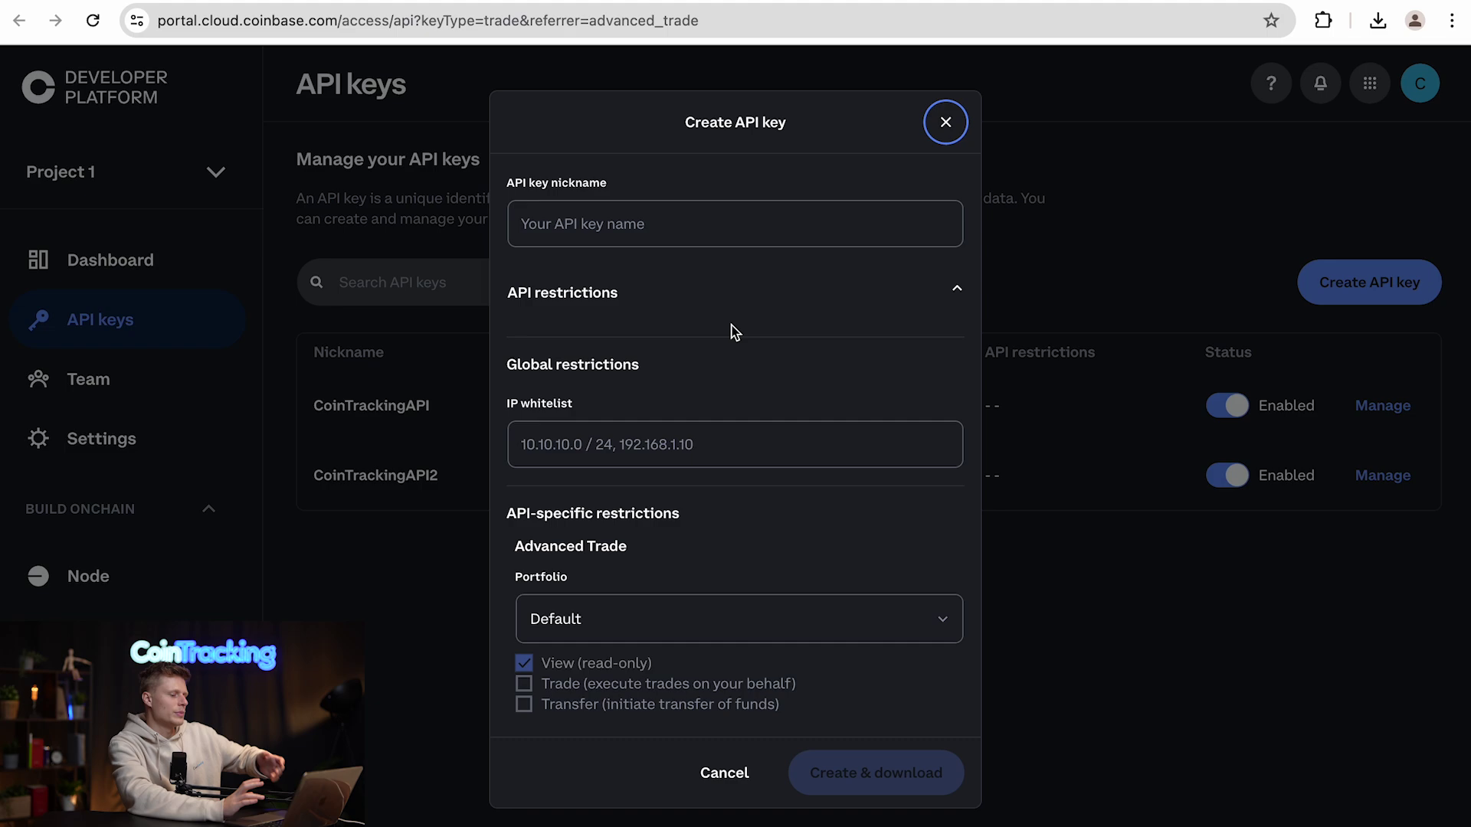
Name the key CoinTrackingAPI3, keep the Default portfolio with view-only access, and create and download it
{"action": "left_click", "coordinate": [657, 227]}
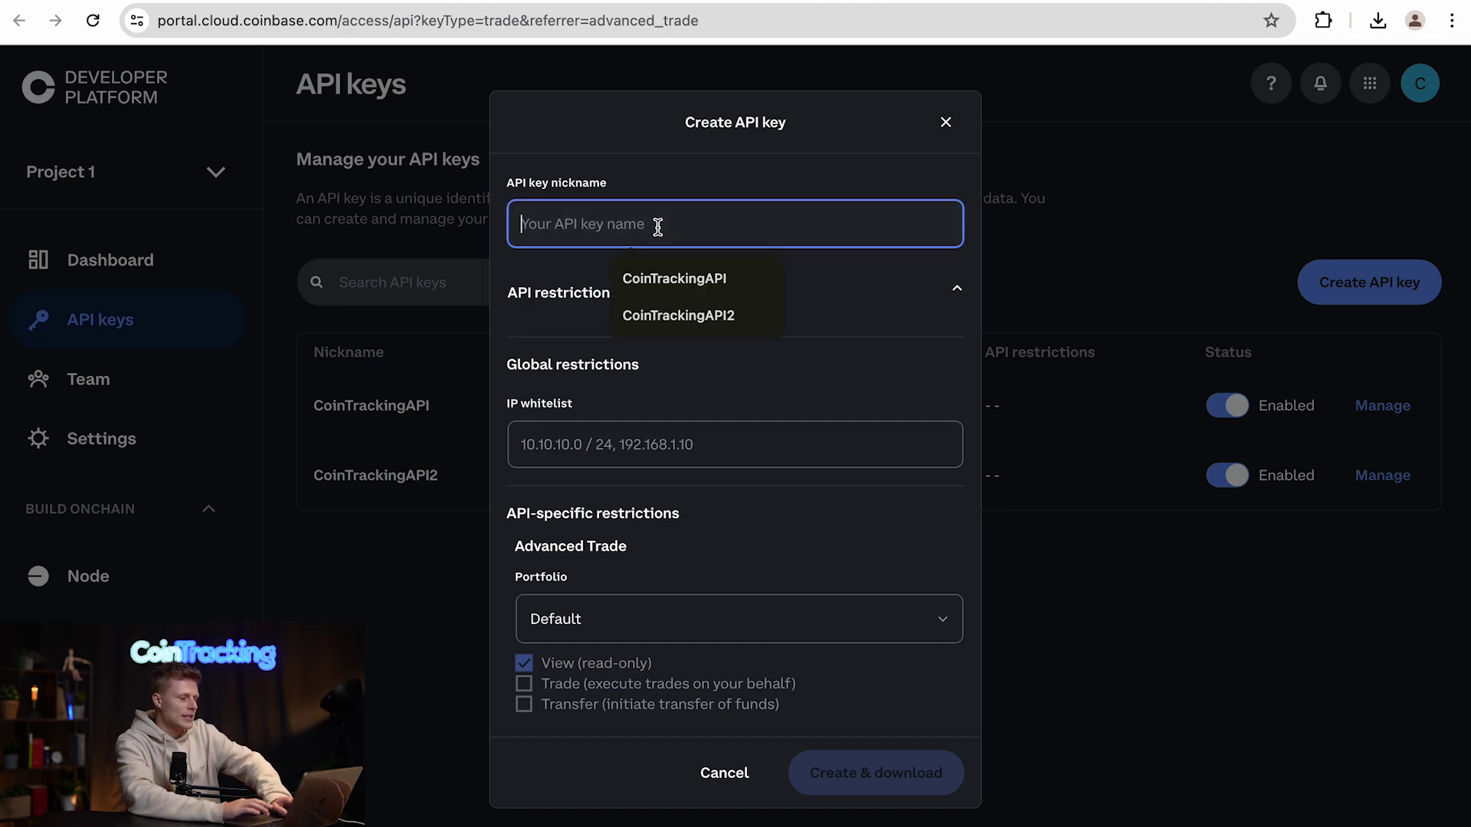
{"action": "left_click", "coordinate": [666, 314]}
{"action": "key", "text": "BackSpace"}
{"action": "type", "text": "3"}
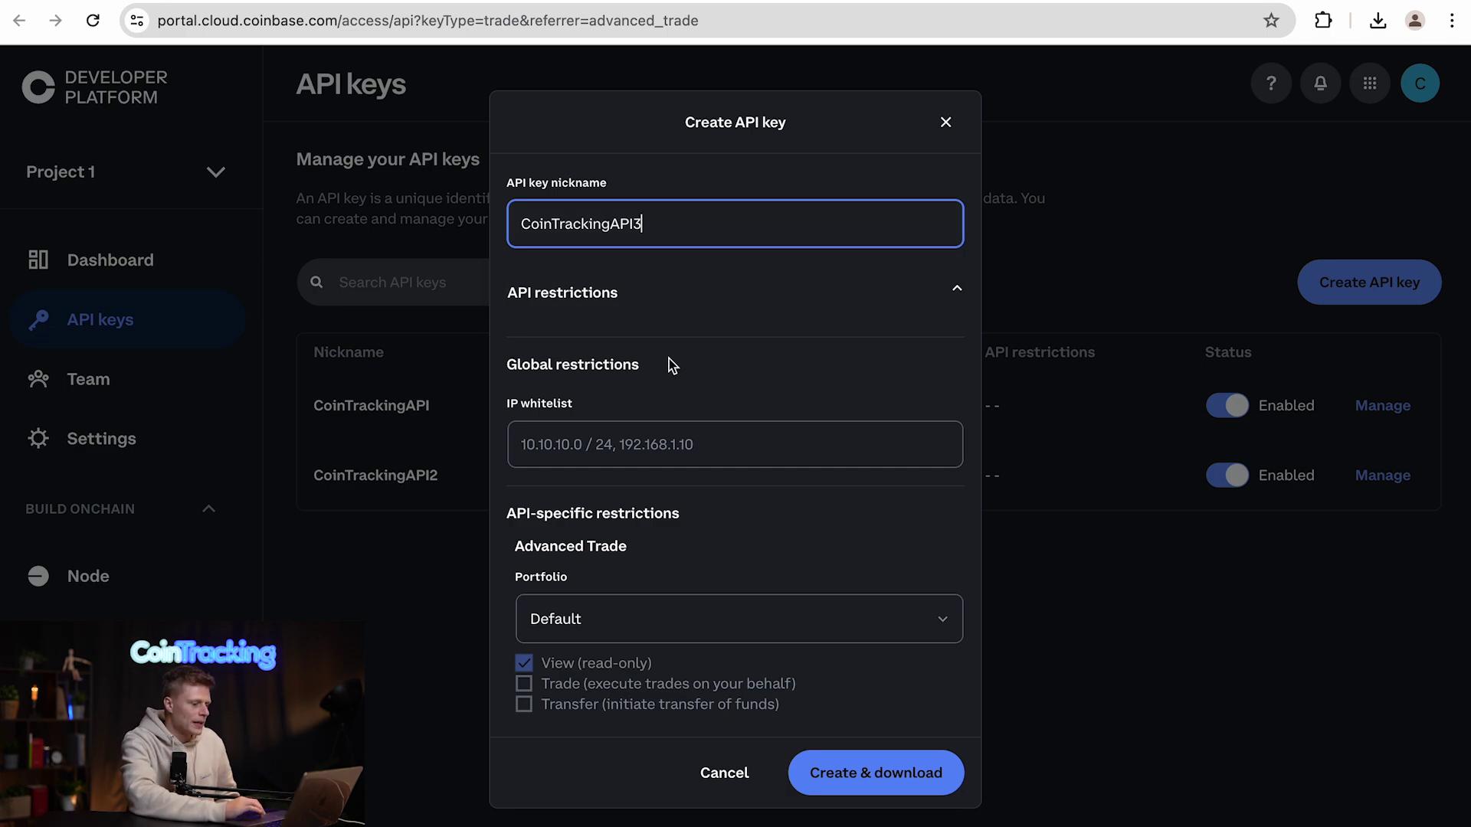
{"action": "scroll", "coordinate": [668, 358], "scroll_direction": "down", "scroll_amount": 1}
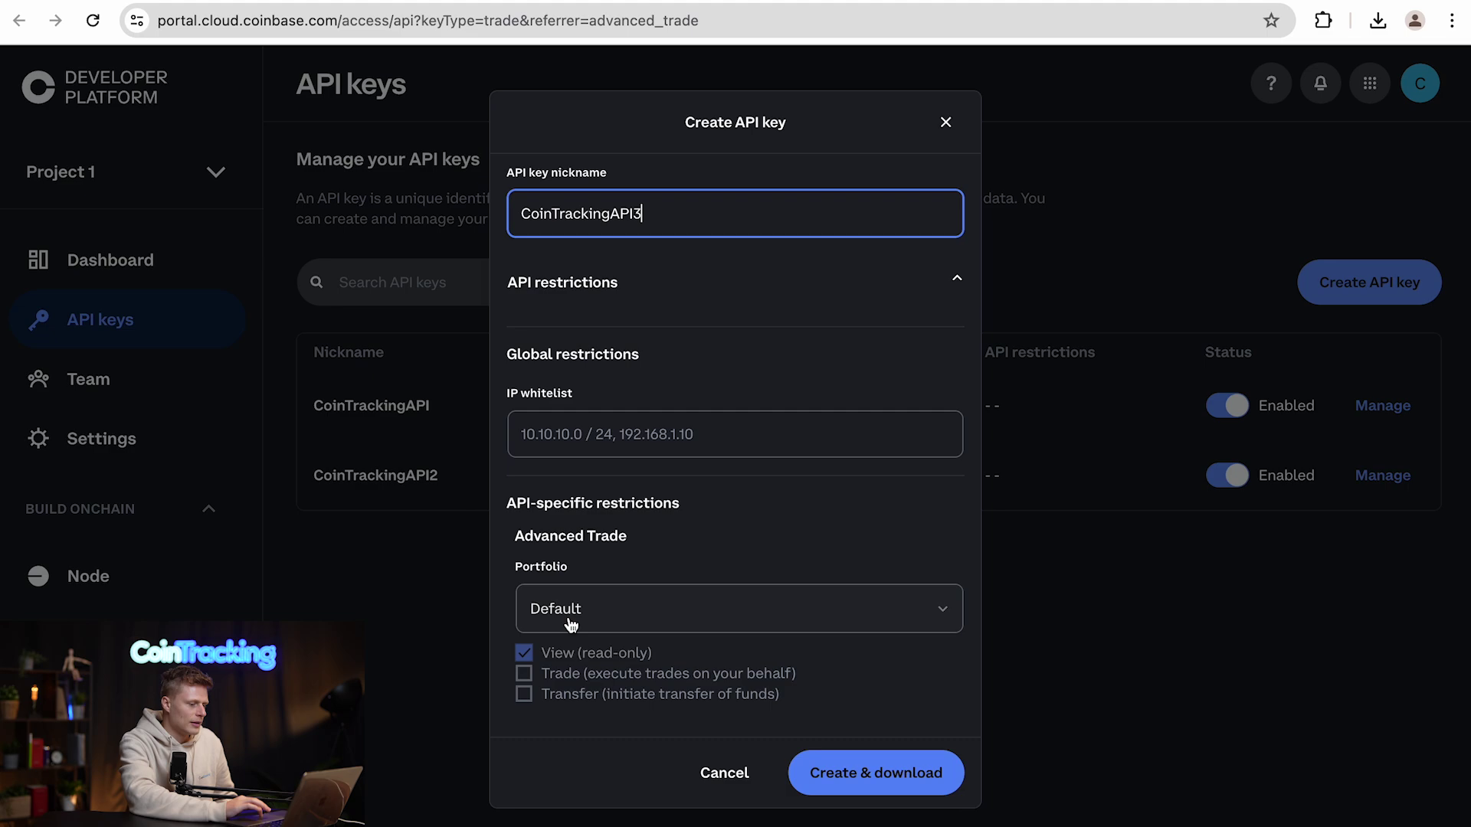
{"action": "left_click", "coordinate": [608, 614]}
{"action": "left_click", "coordinate": [611, 657]}
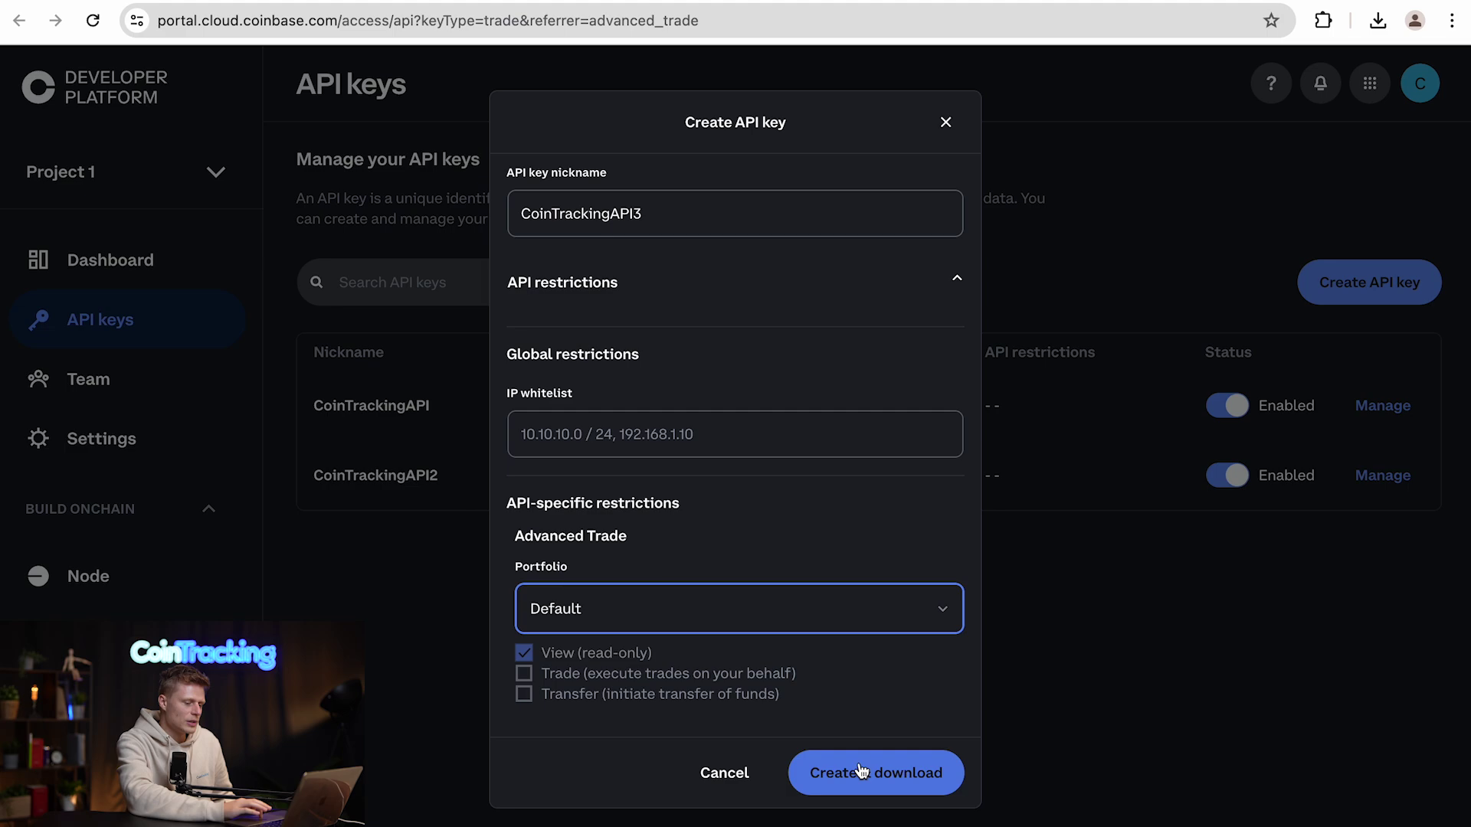
{"action": "left_click", "coordinate": [840, 788]}
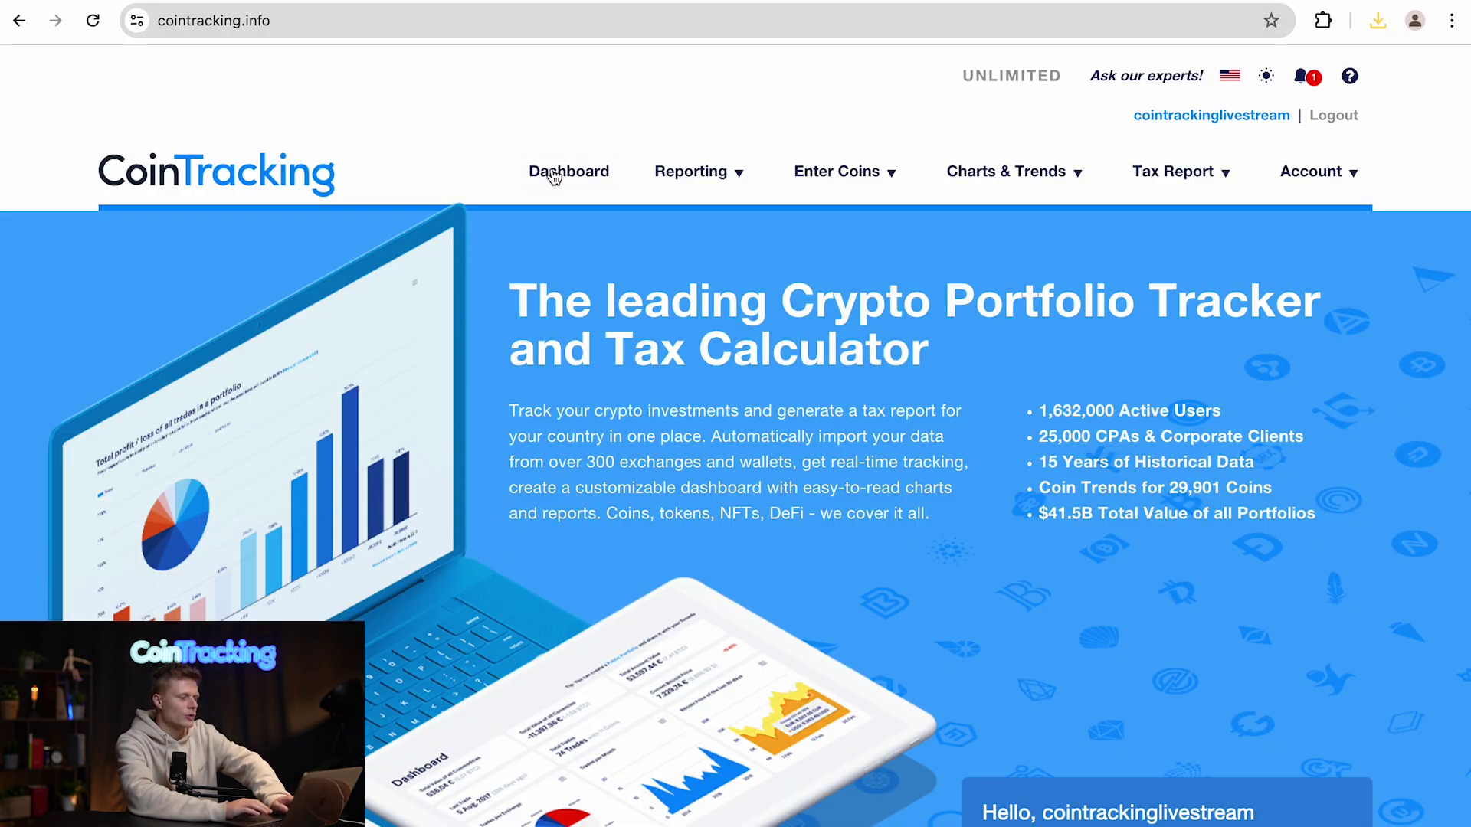
Search the Enter Coins exchange list for 'coinbas' and bring up the new Coinbase API job form
{"action": "left_click", "coordinate": [835, 172]}
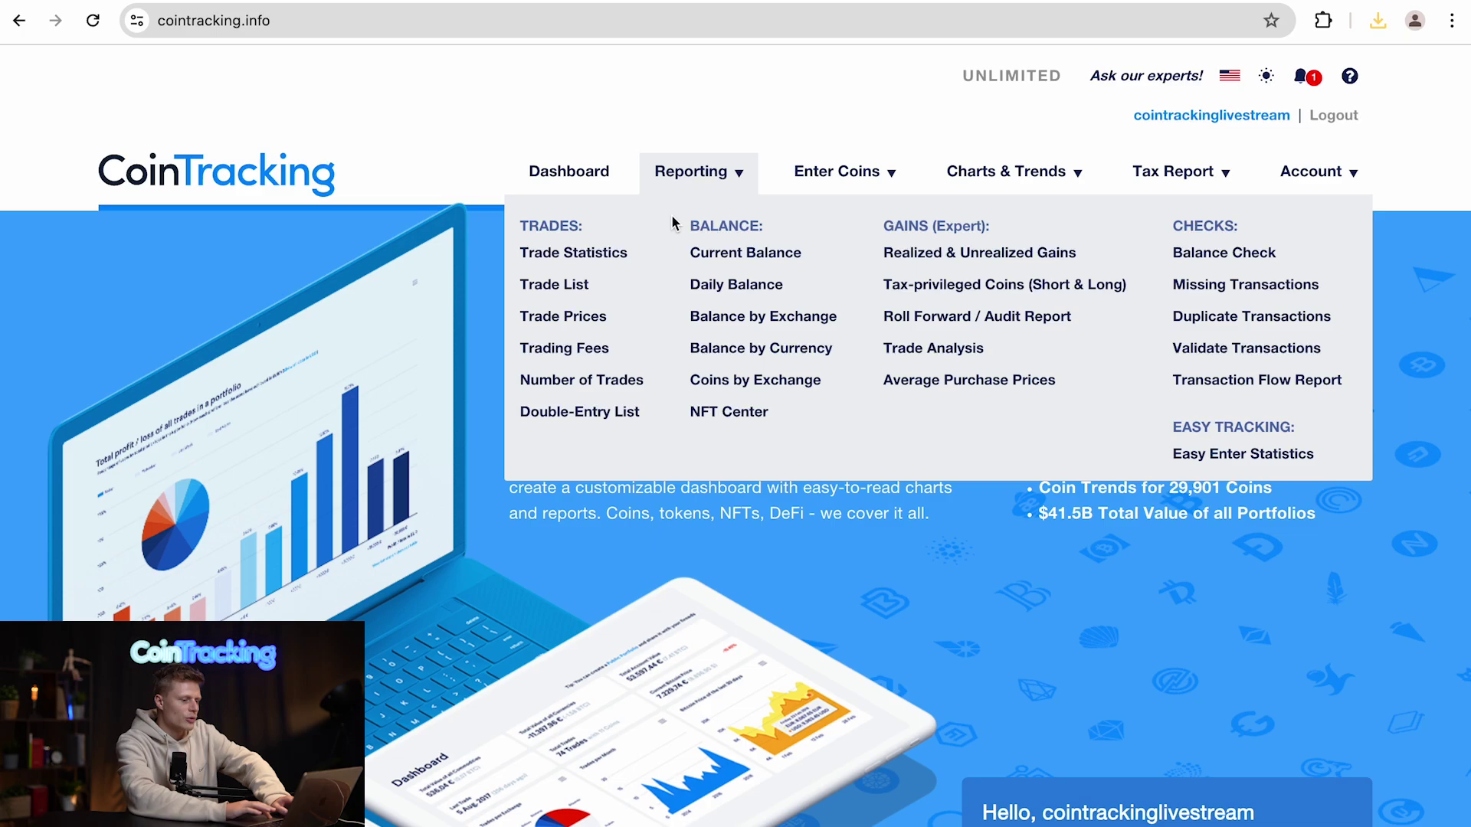
{"action": "type", "text": "coin"}
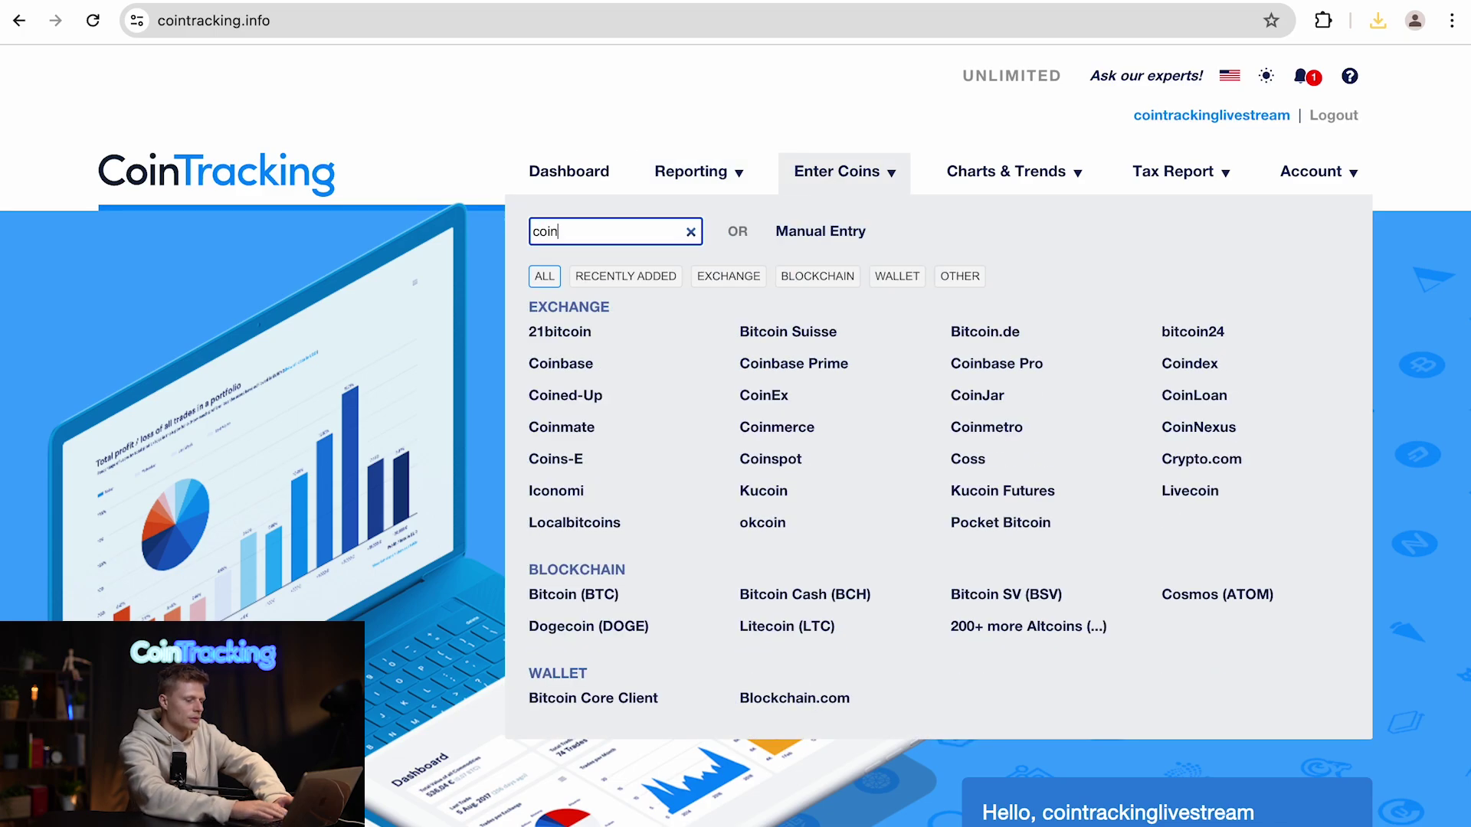
{"action": "type", "text": "bas"}
{"action": "left_click", "coordinate": [632, 340]}
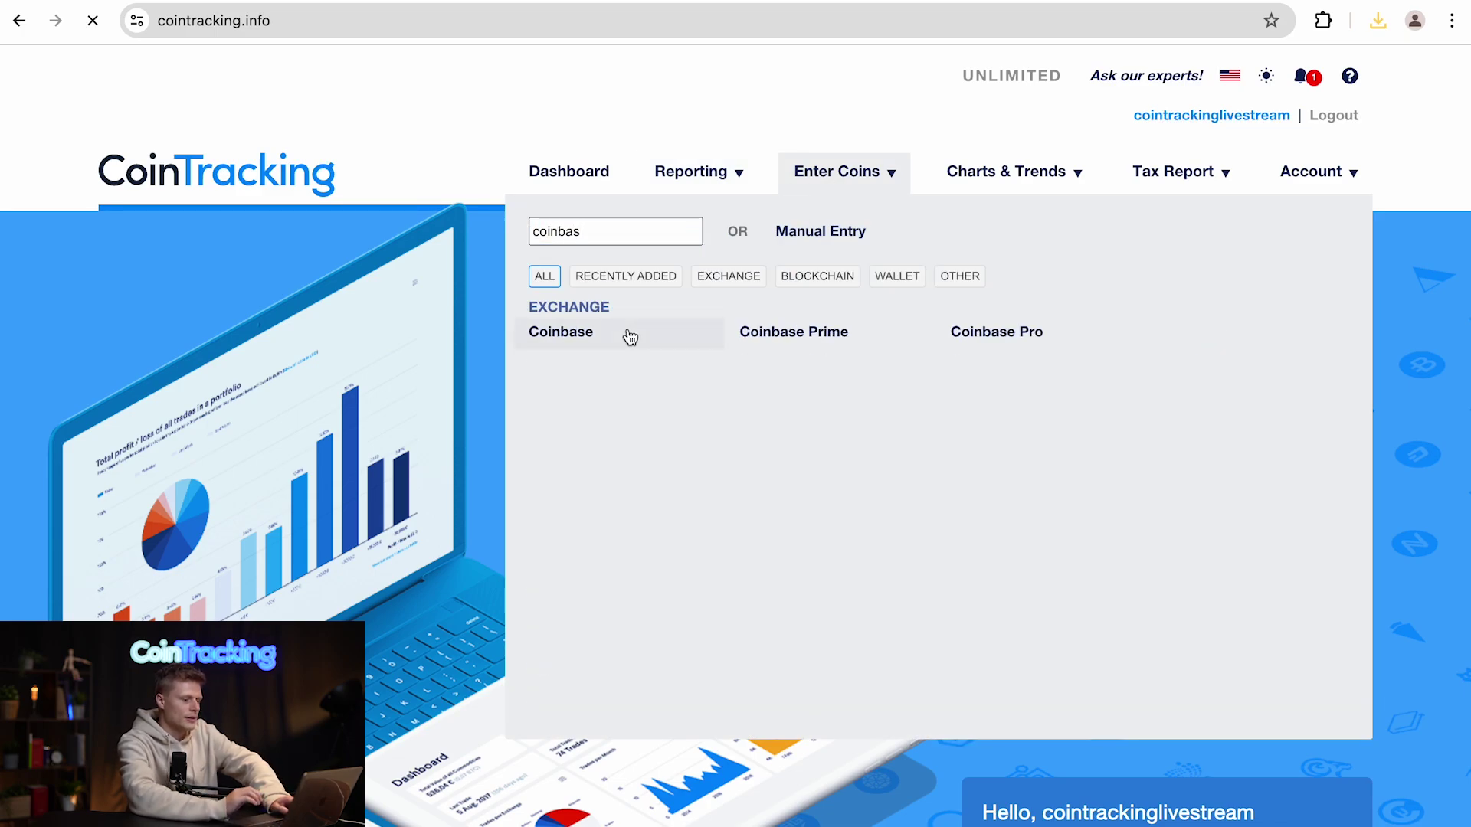
{"action": "scroll", "coordinate": [260, 478], "scroll_direction": "down", "scroll_amount": 10}
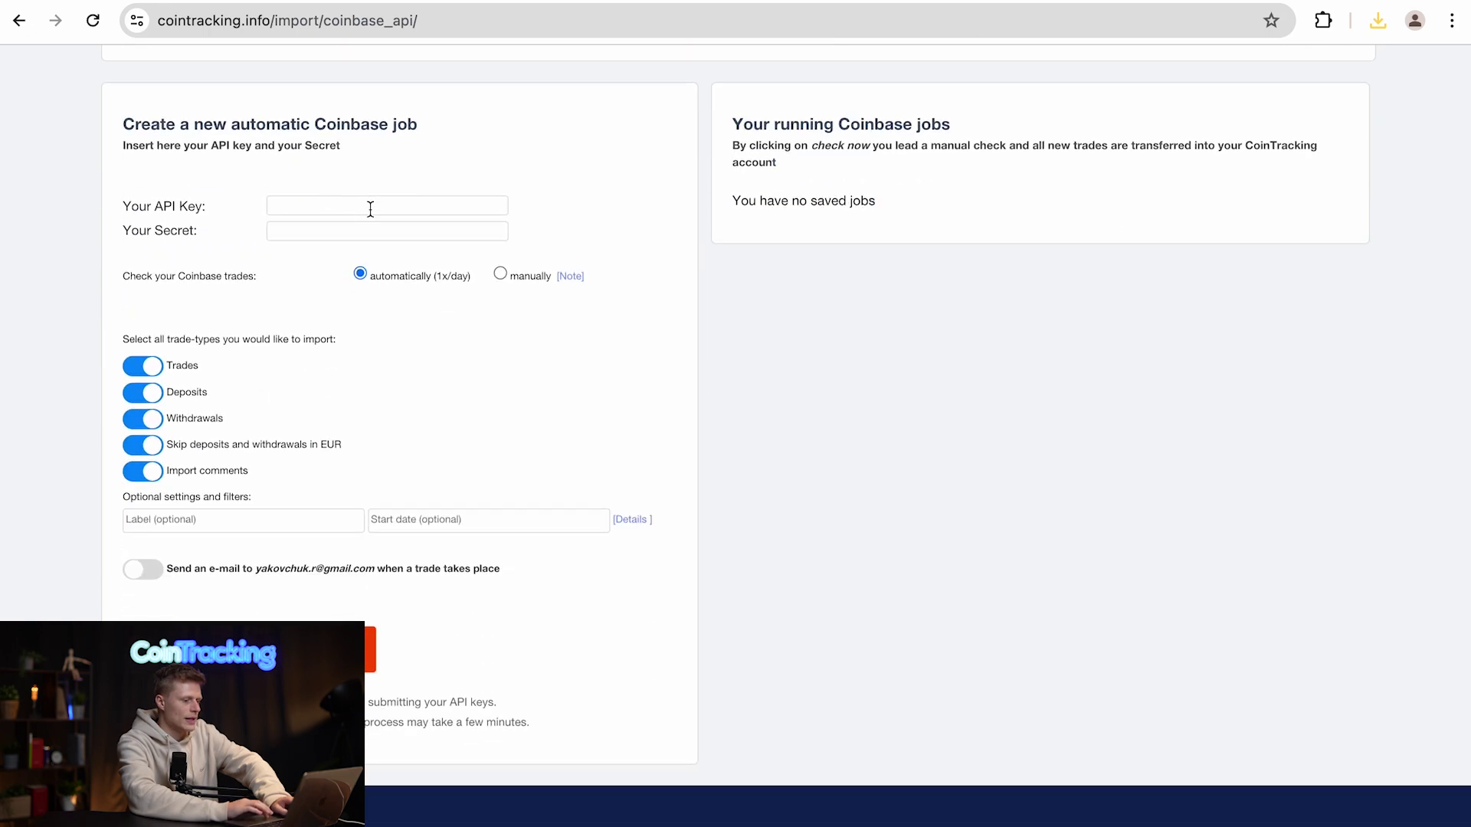
Paste the API key and the new key's private key as the secret into the Coinbase job form
{"action": "left_click", "coordinate": [373, 207]}
{"action": "key", "text": "ctrl+v"}
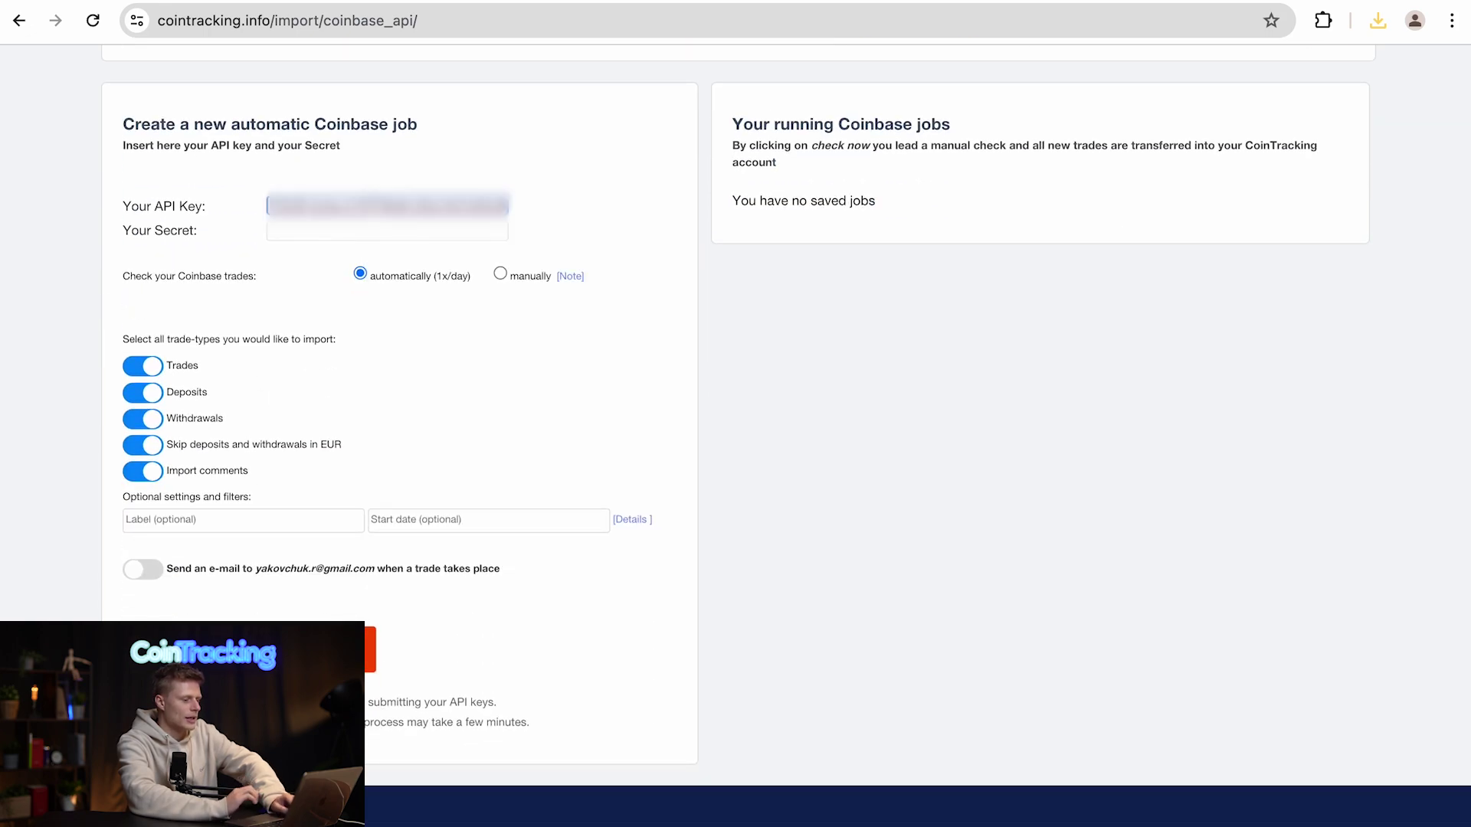
{"action": "left_click", "coordinate": [678, 4]}
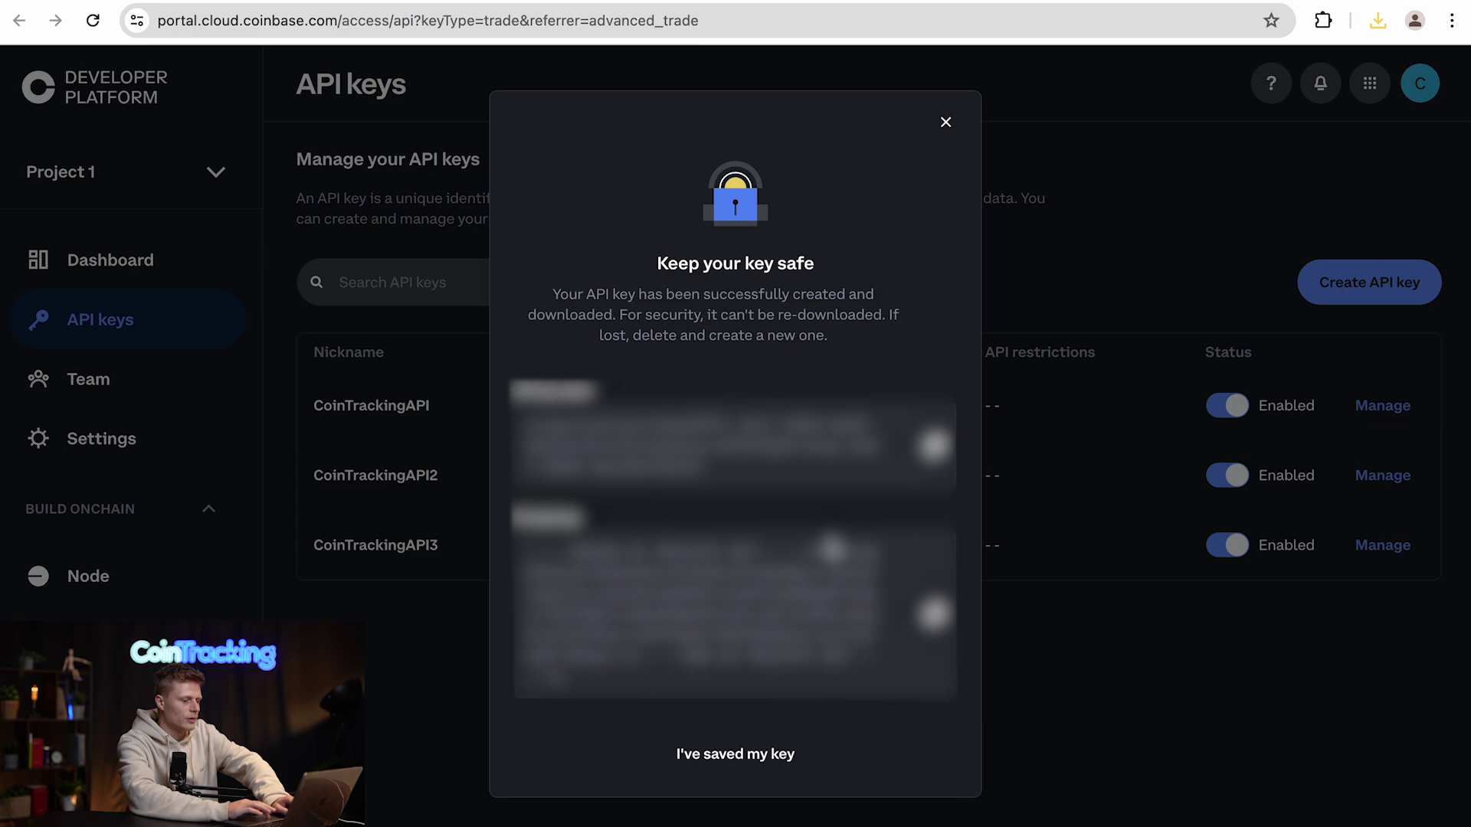
{"action": "left_click", "coordinate": [936, 619]}
{"action": "key", "text": "ctrl+shift+Tab"}
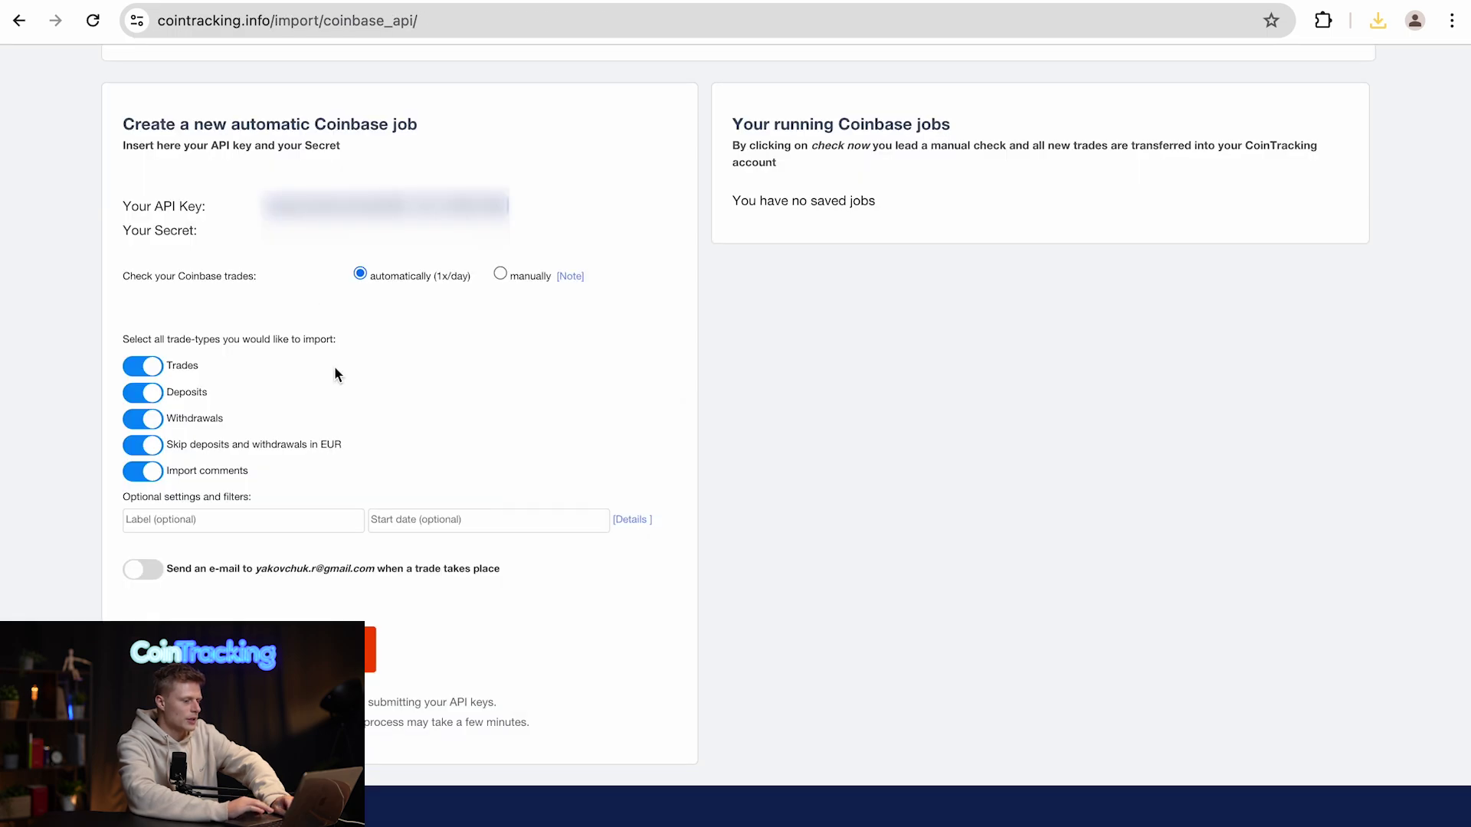
{"action": "left_click", "coordinate": [406, 233]}
{"action": "key", "text": "ctrl+v"}
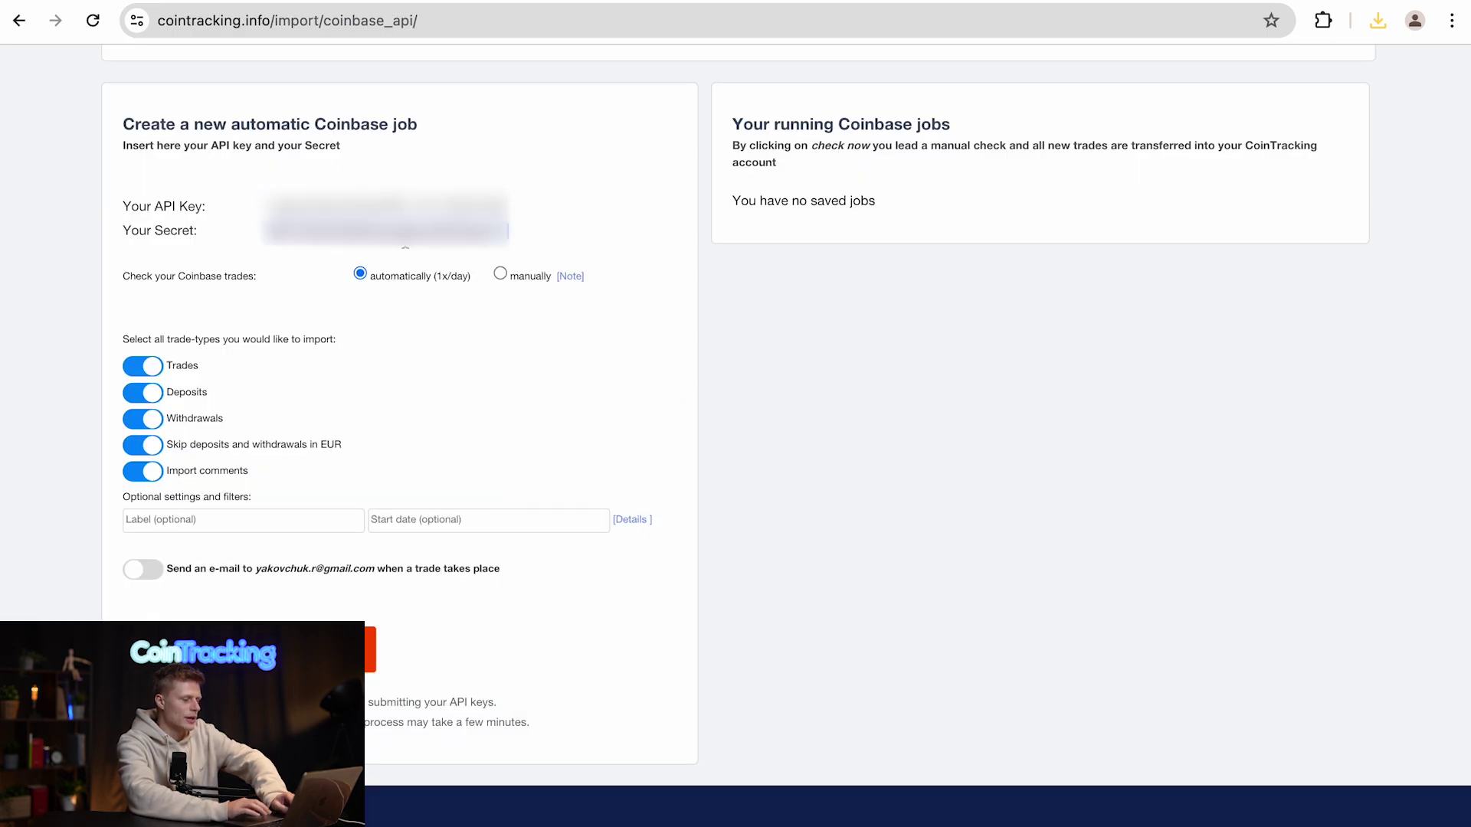
{"action": "scroll", "coordinate": [132, 370], "scroll_direction": "down", "scroll_amount": 3}
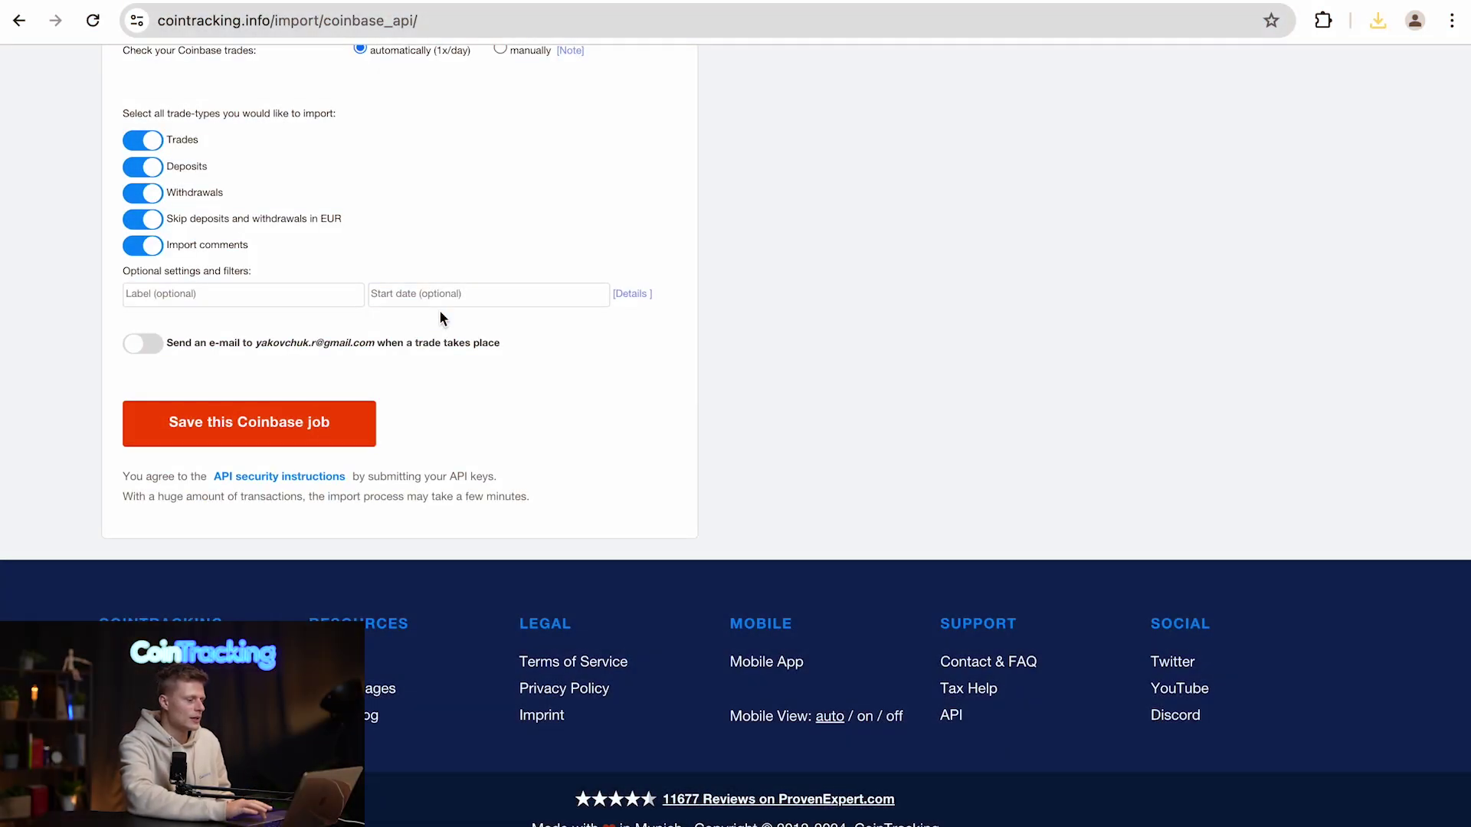
Save the Coinbase import job and review the Job saved notice
{"action": "left_click", "coordinate": [242, 437]}
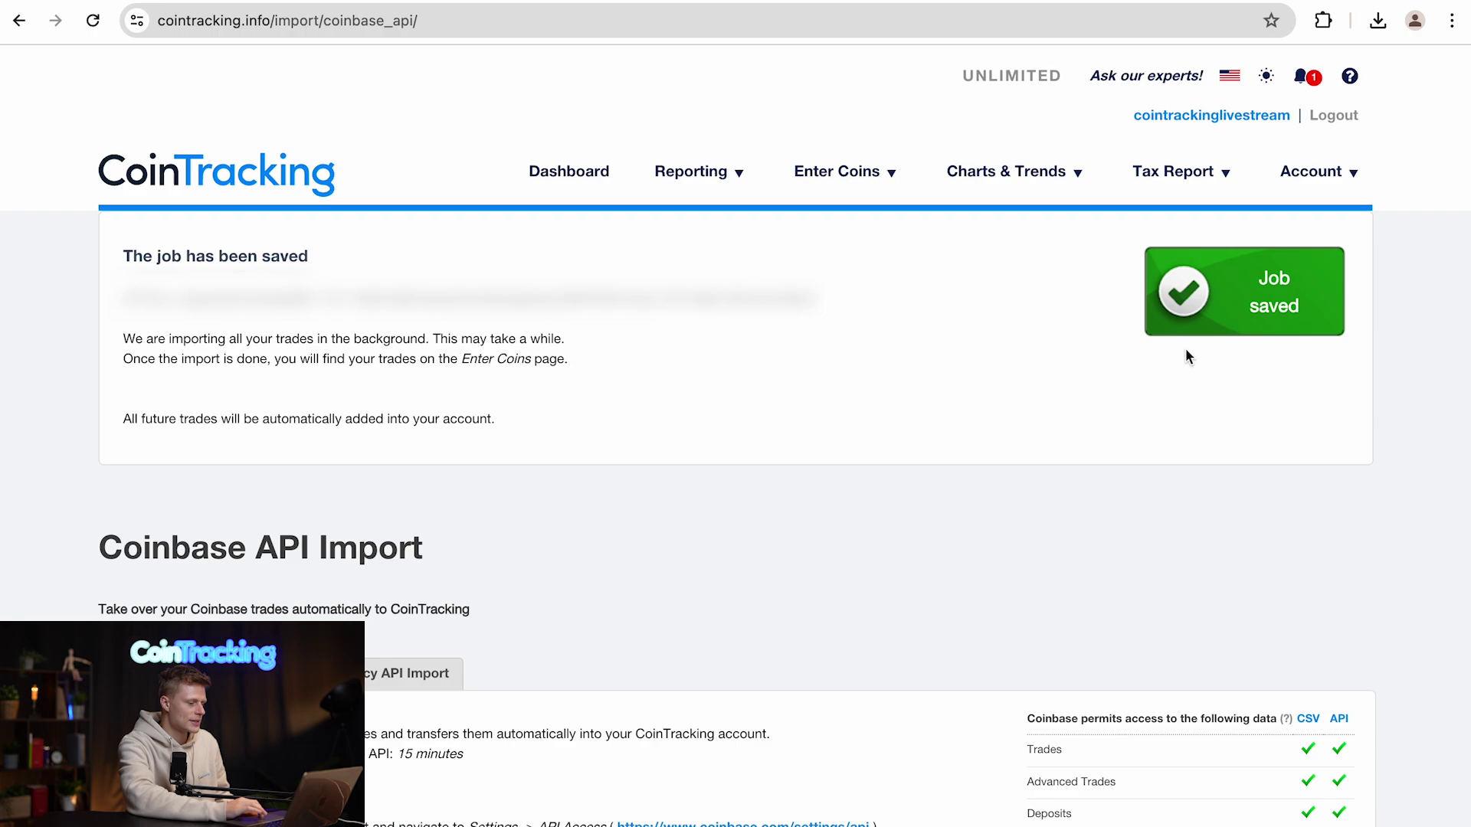
{"action": "scroll", "coordinate": [1186, 355], "scroll_direction": "down", "scroll_amount": 10}
{"action": "scroll", "coordinate": [1186, 355], "scroll_direction": "down", "scroll_amount": 2}
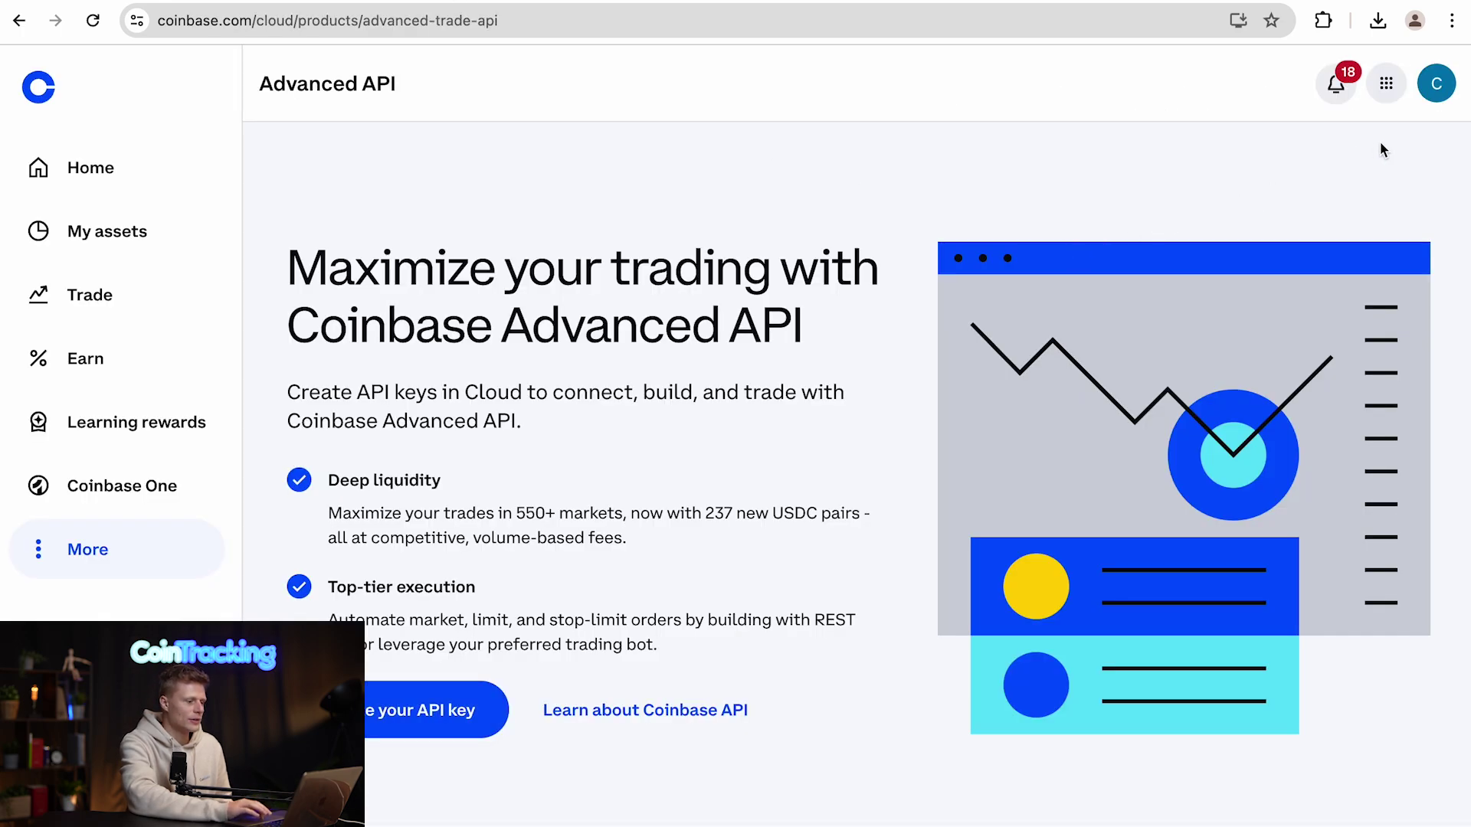
Generate an all-time, all-assets Coinbase transactions statement in CSV format
{"action": "left_click", "coordinate": [1436, 84]}
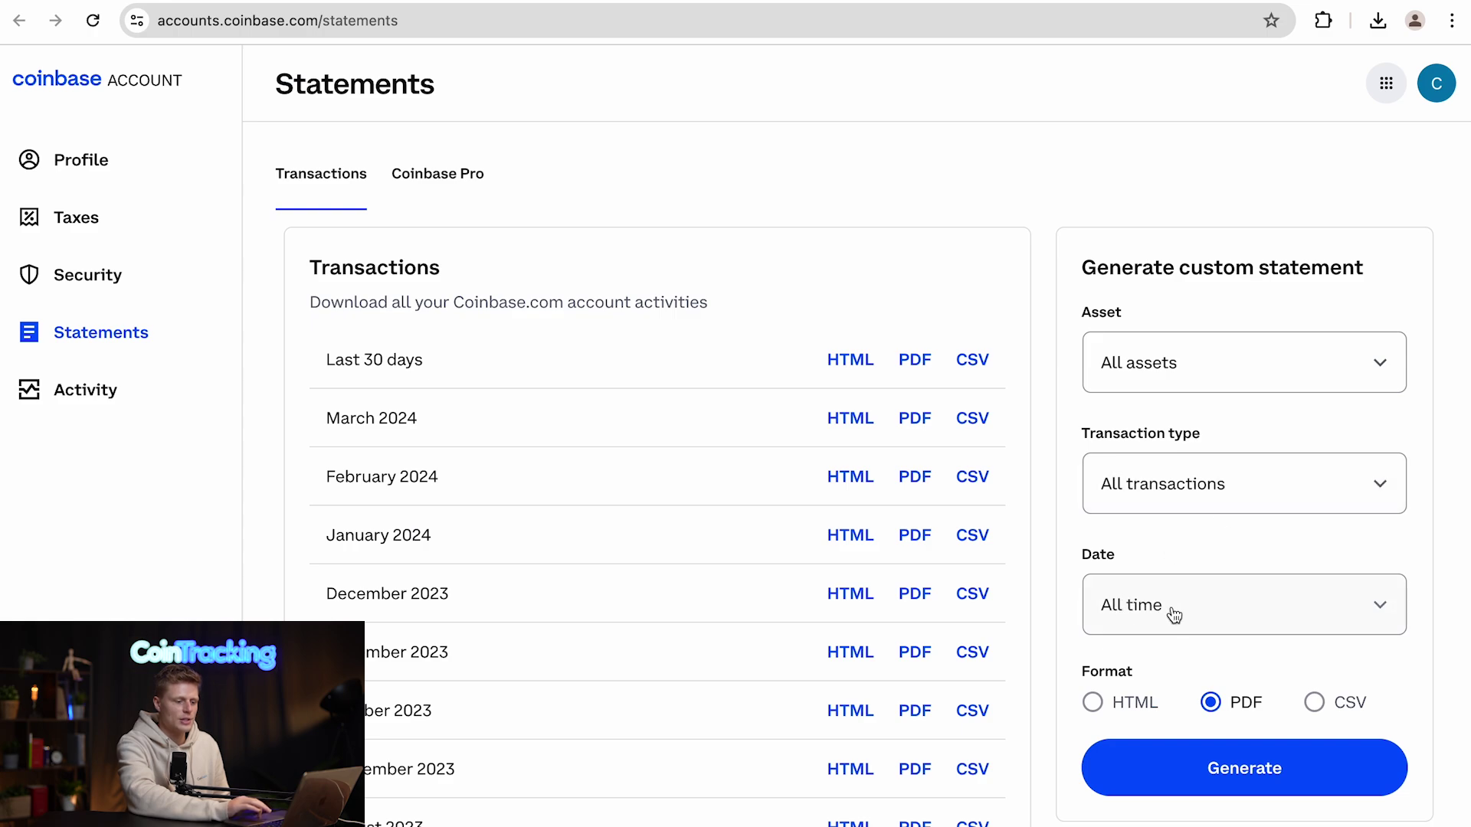
{"action": "left_click", "coordinate": [1313, 716]}
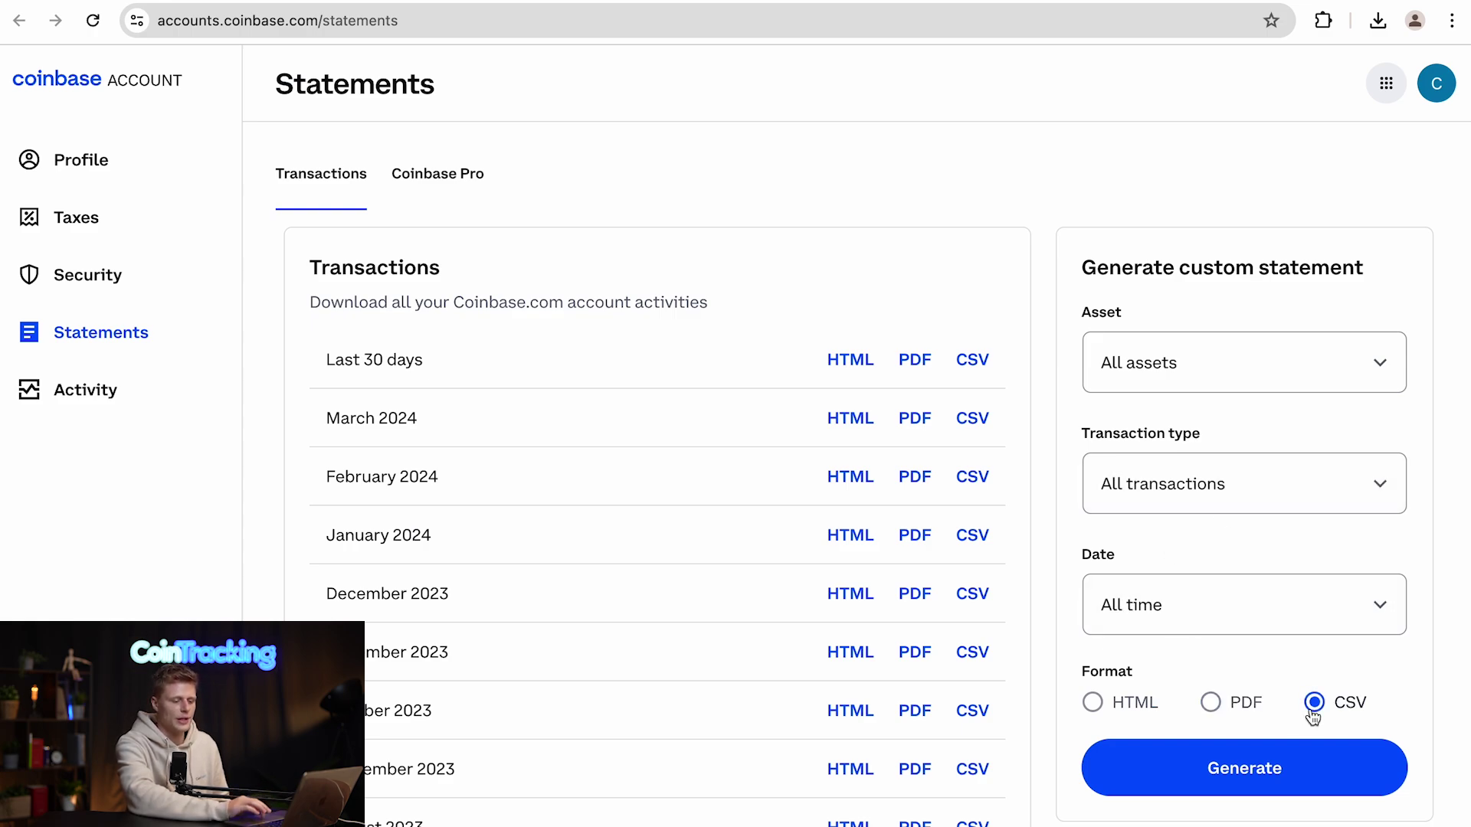
{"action": "left_click", "coordinate": [1210, 762]}
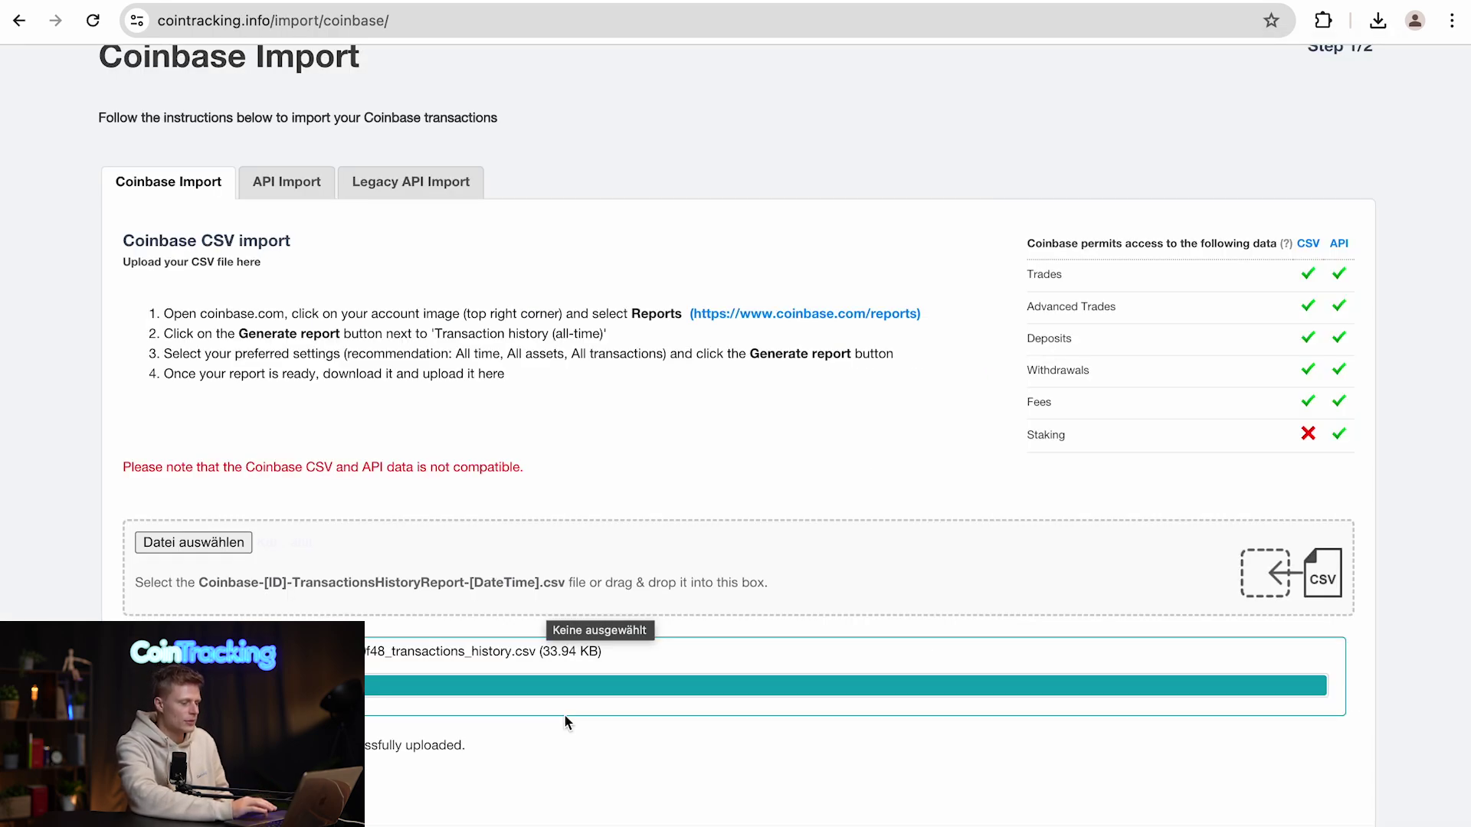
Check the uploaded transactions_history.csv and proceed to the Coinbase Import step 2 transaction list
{"action": "scroll", "coordinate": [627, 700], "scroll_direction": "down", "scroll_amount": 5}
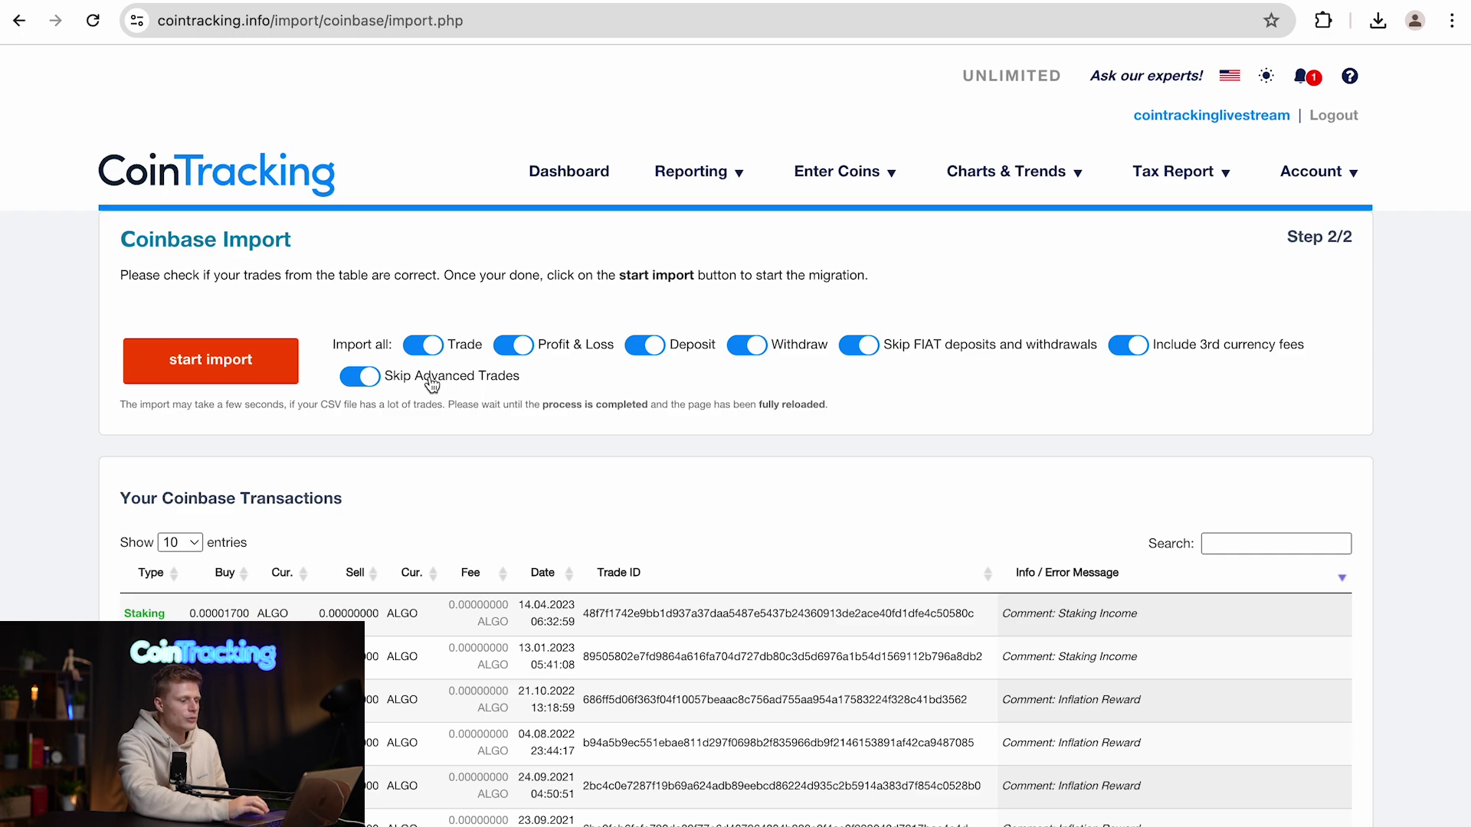
Import the reviewed Coinbase transactions, return to the trades list, and run Recalculate Trades
{"action": "left_click", "coordinate": [252, 369]}
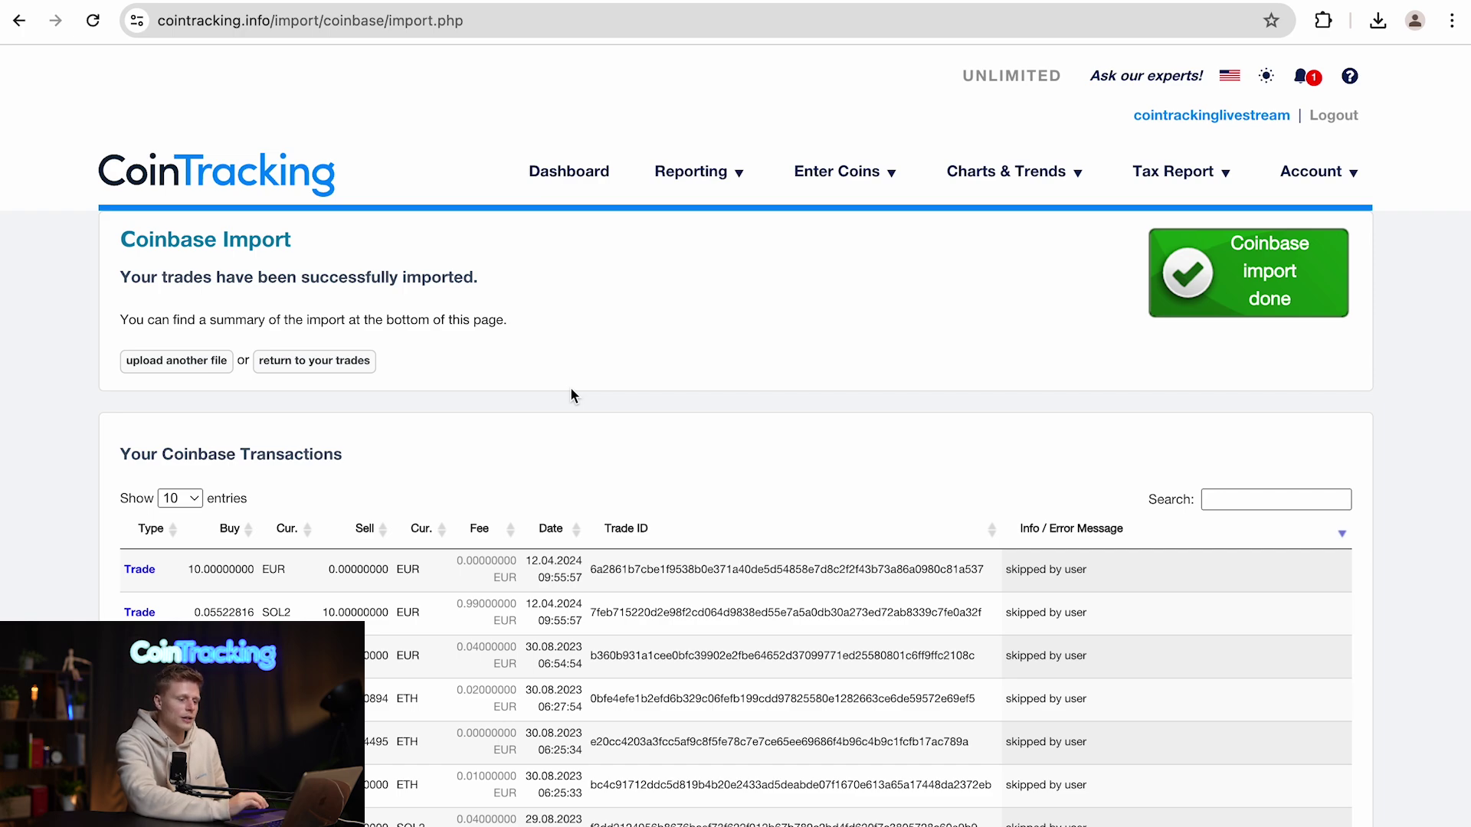
{"action": "left_click", "coordinate": [329, 372]}
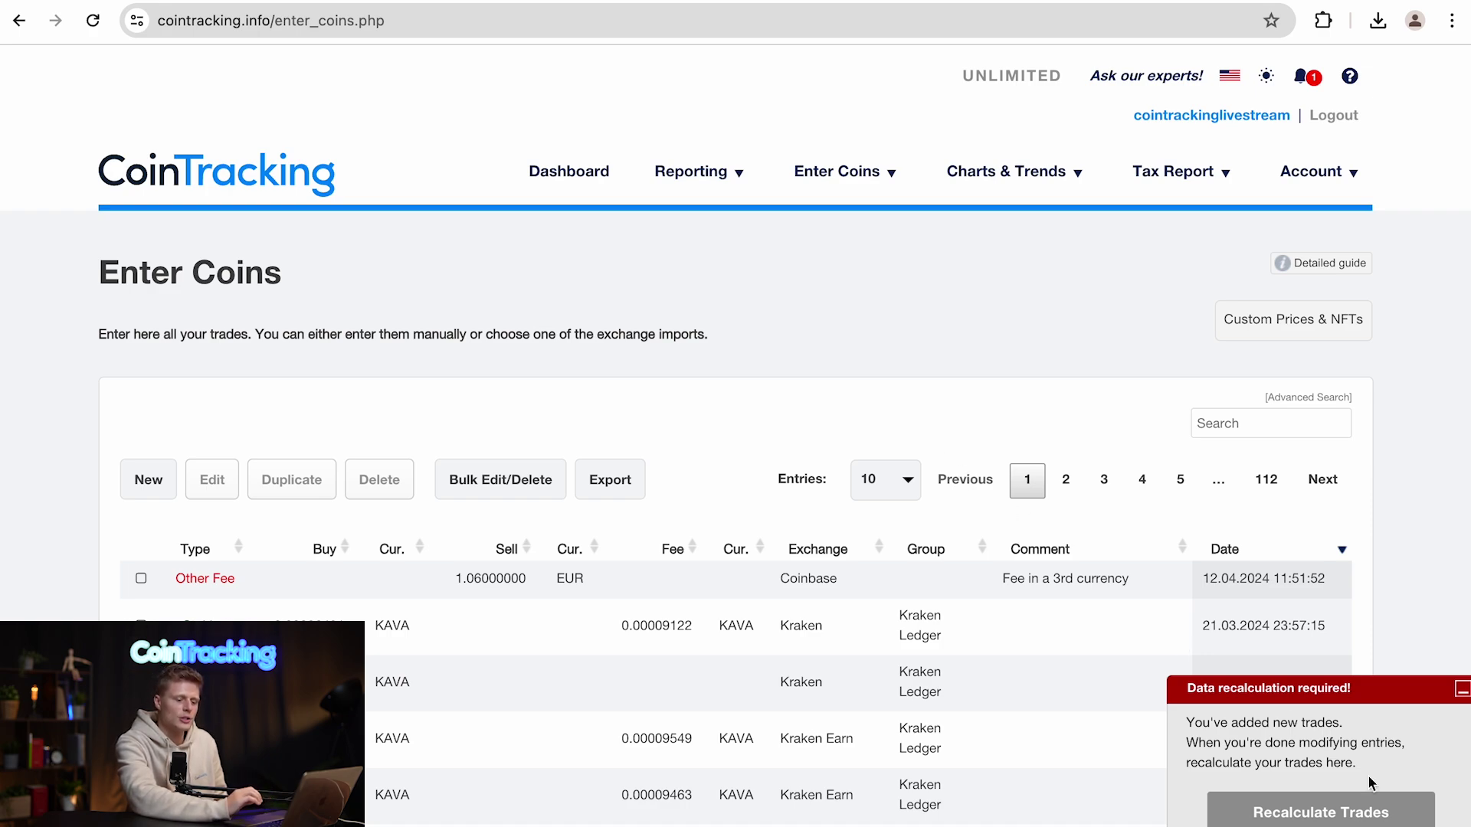
{"action": "left_click", "coordinate": [1225, 820]}
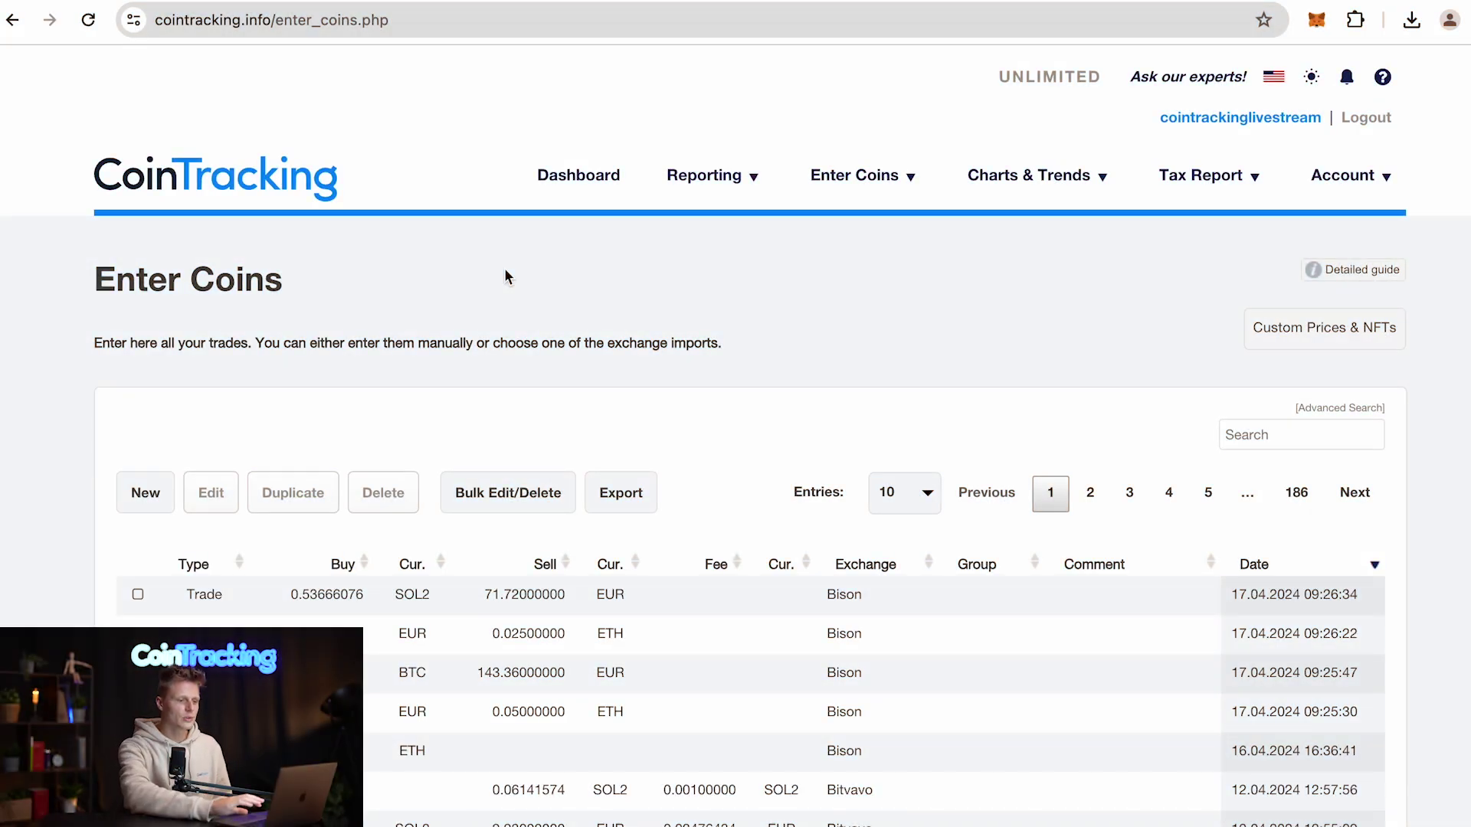
Open Tax Report > Tax Report and check the Germany, FIFO and 2023 tax year settings
{"action": "mouse_move", "coordinate": [1187, 212]}
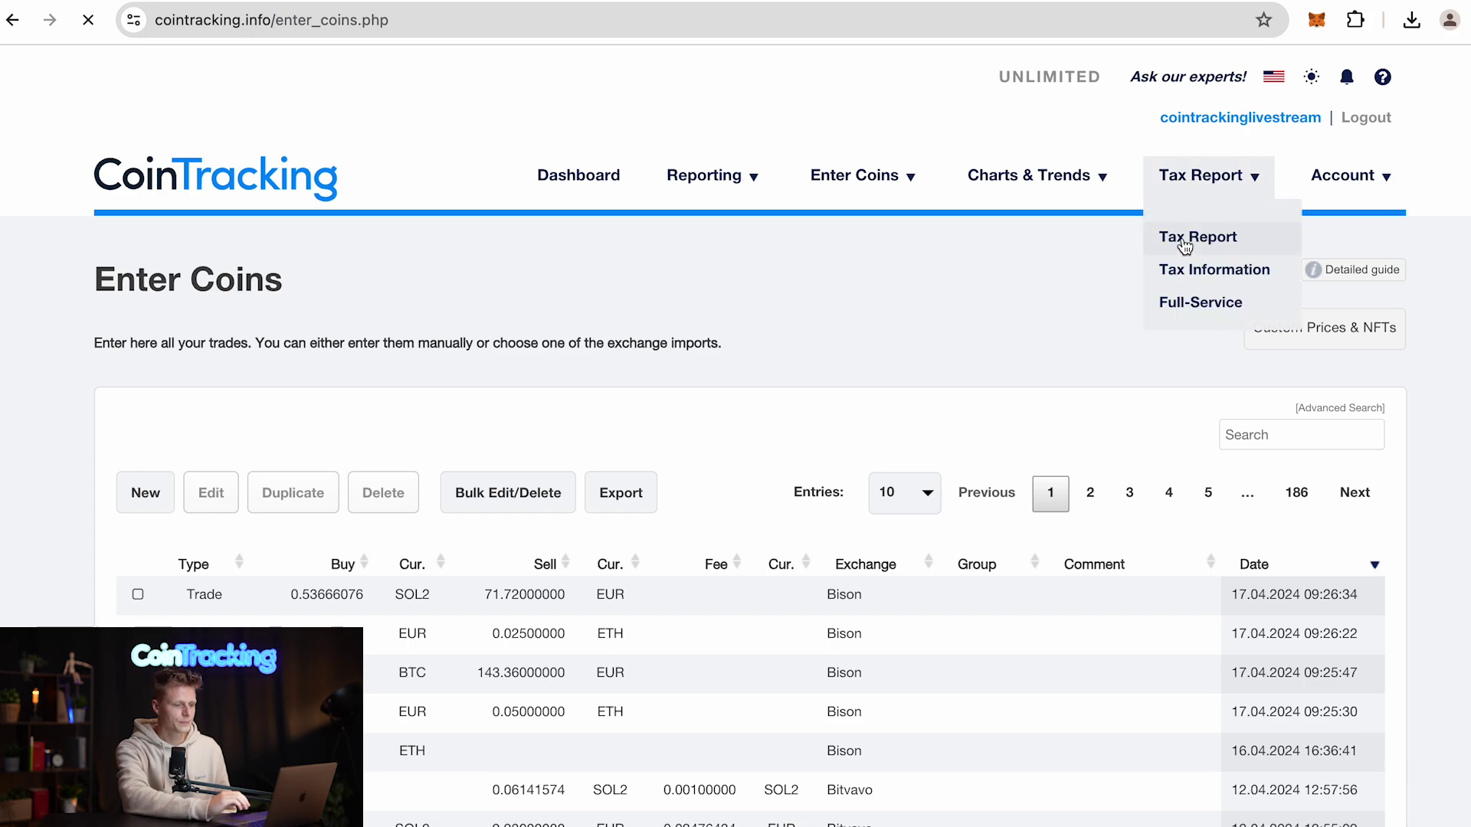
{"action": "left_click", "coordinate": [1185, 242]}
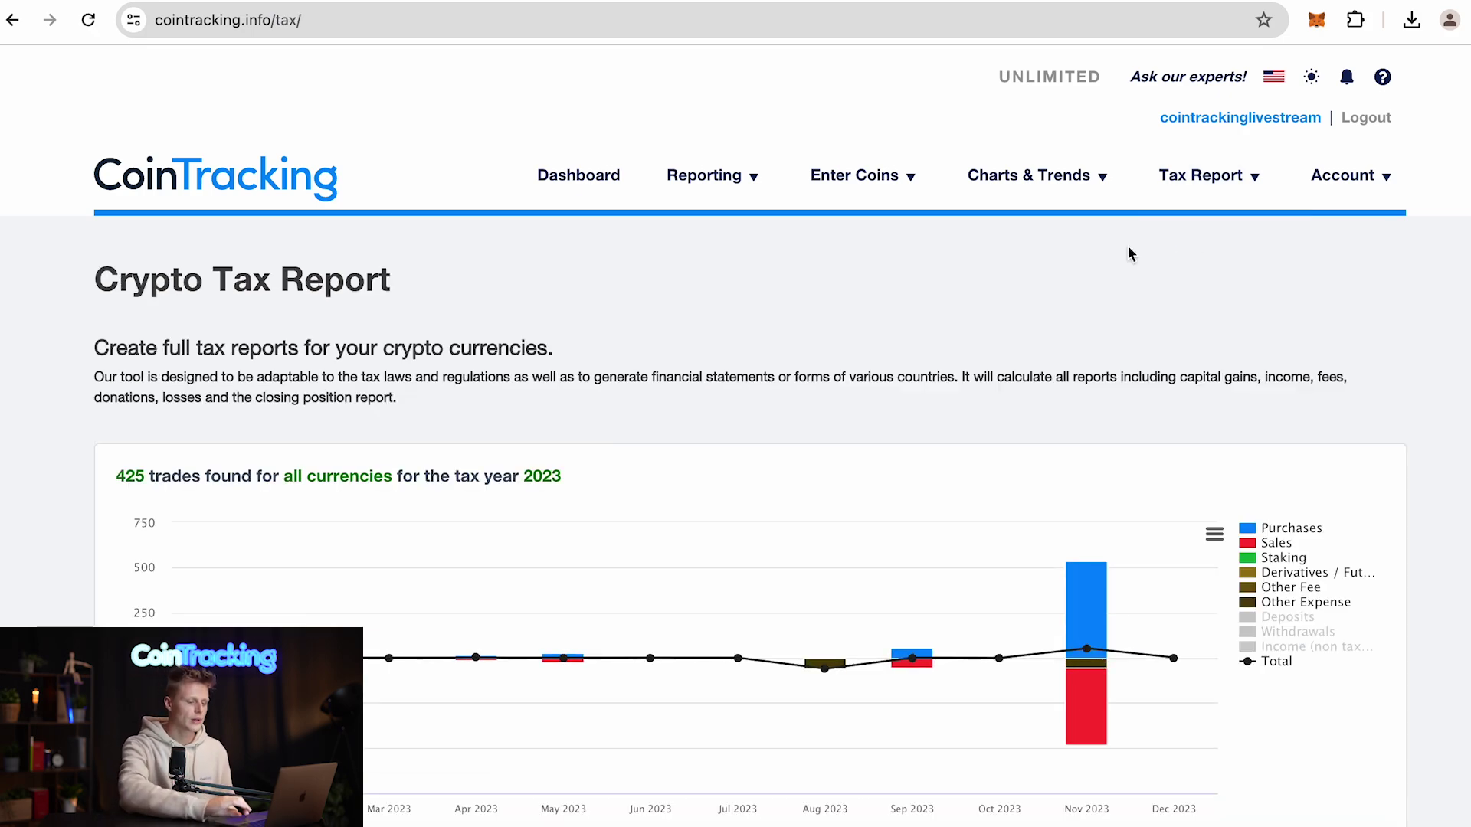
{"action": "scroll", "coordinate": [1128, 245], "scroll_direction": "down", "scroll_amount": 12}
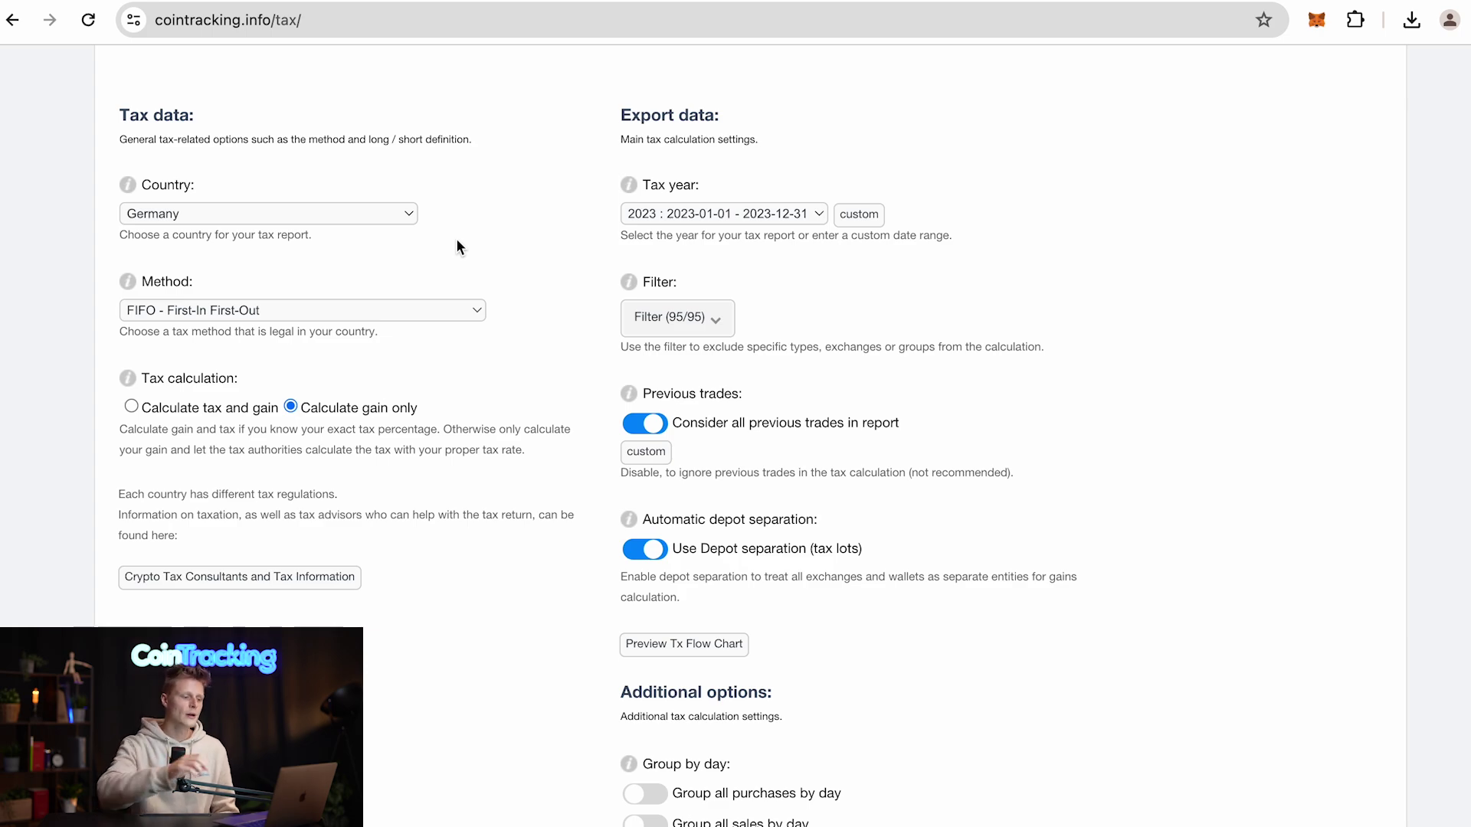
{"action": "mouse_move", "coordinate": [628, 291]}
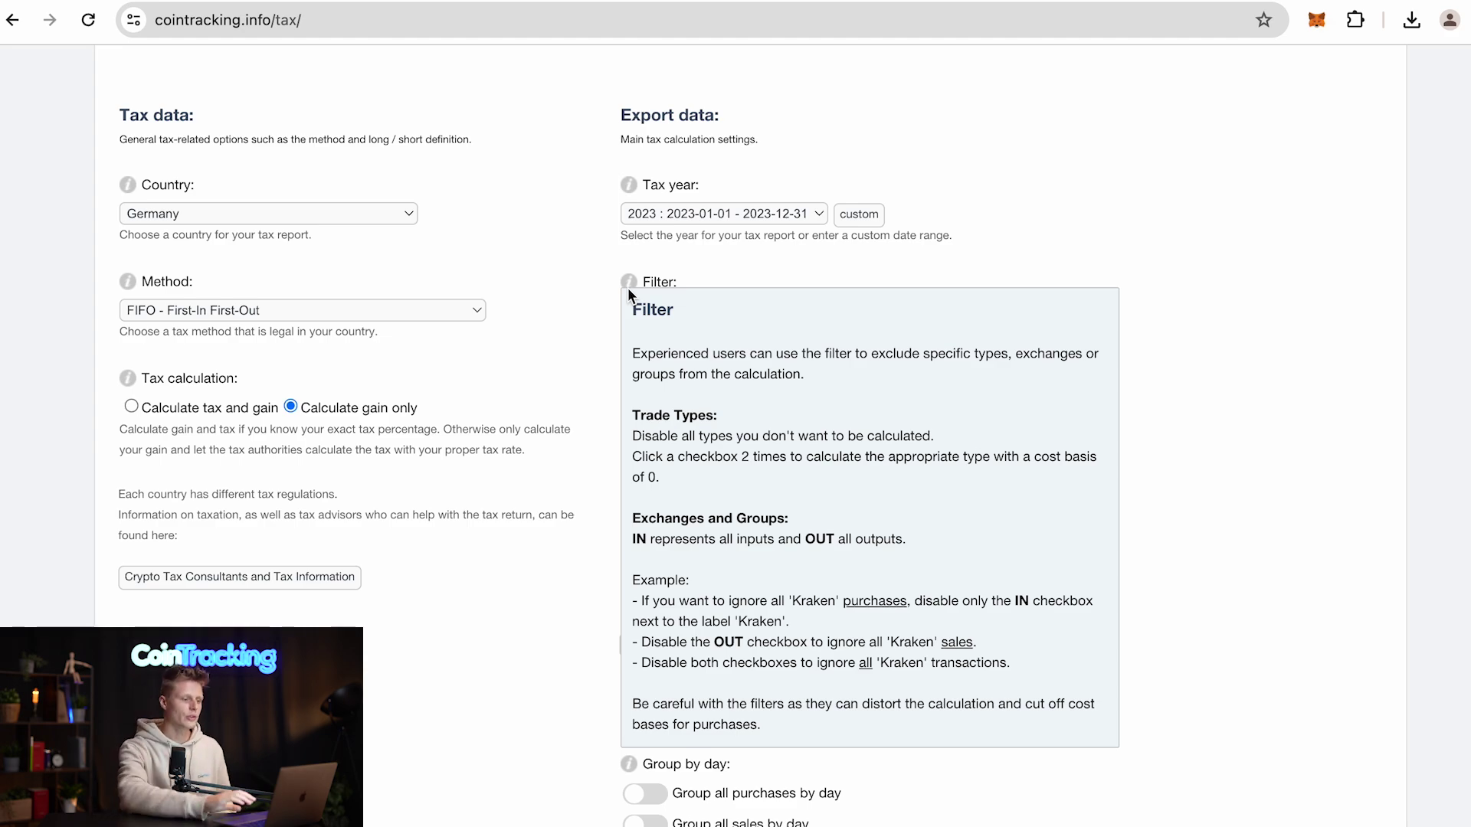
Generate a new 2023 German FIFO tax report
{"action": "scroll", "coordinate": [559, 363], "scroll_direction": "down", "scroll_amount": 9}
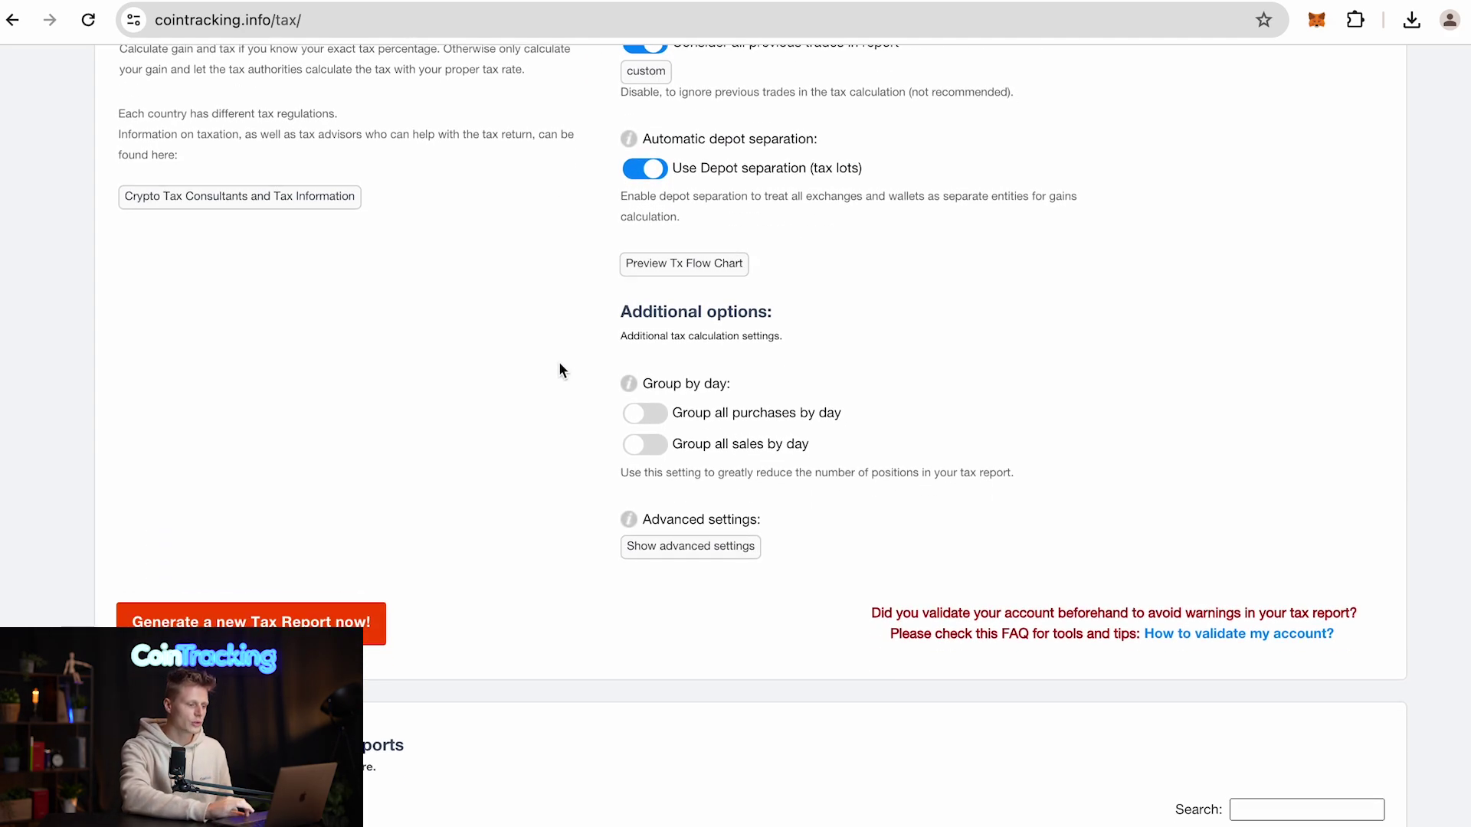
{"action": "left_click", "coordinate": [368, 307]}
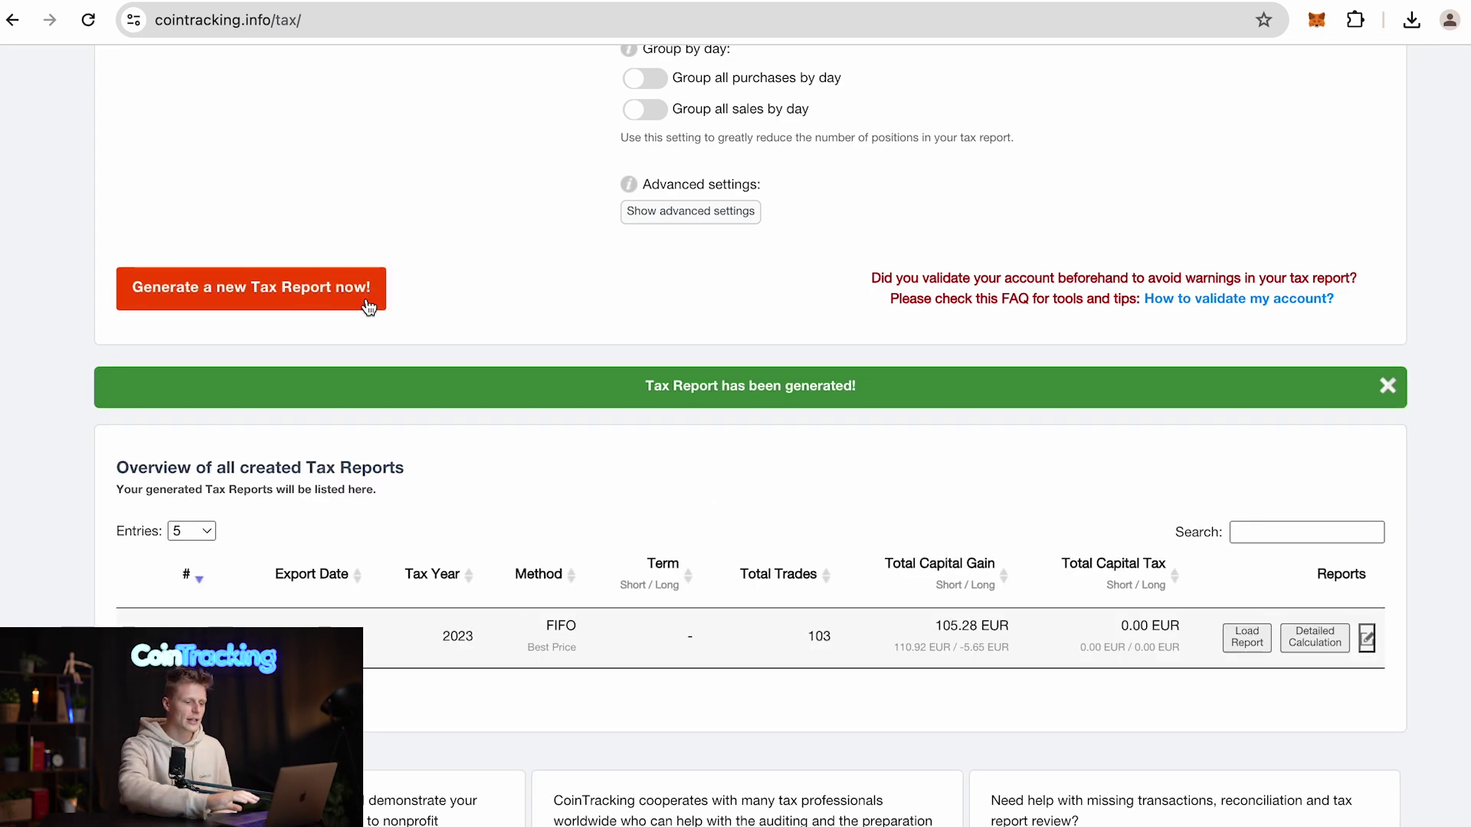
{"action": "scroll", "coordinate": [907, 496], "scroll_direction": "down", "scroll_amount": 3}
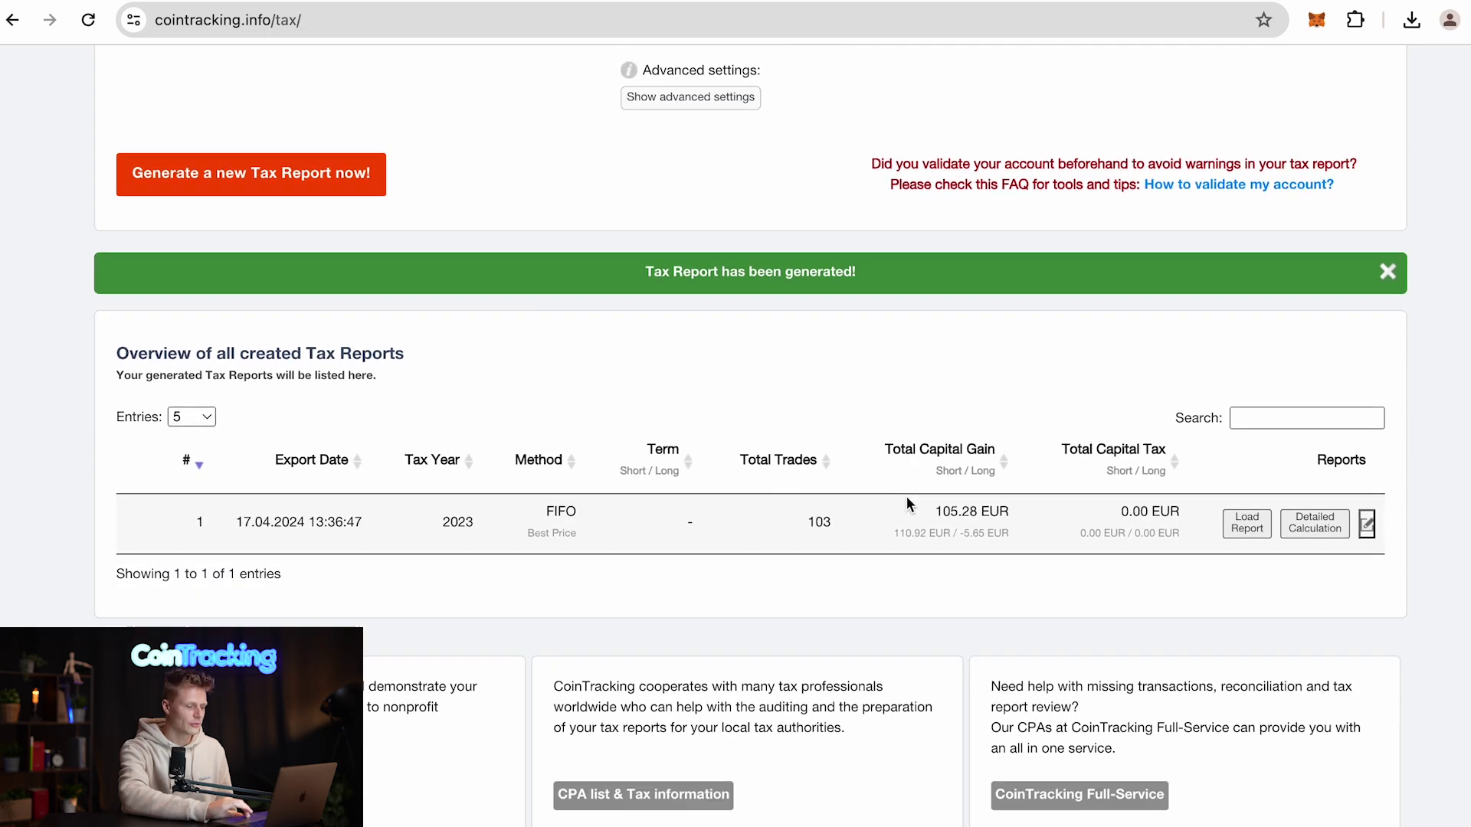
{"action": "scroll", "coordinate": [907, 504], "scroll_direction": "down", "scroll_amount": 1}
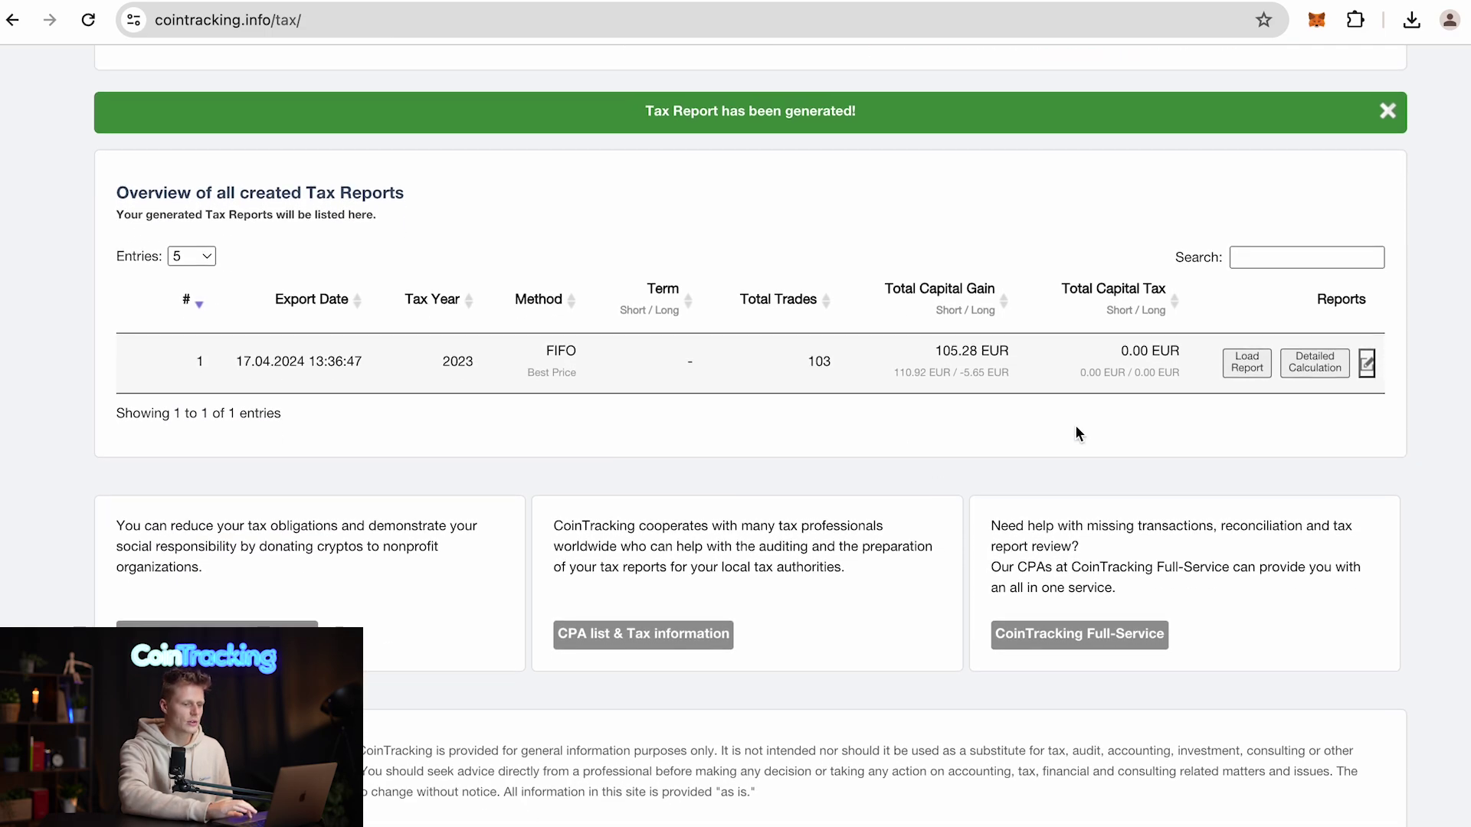
Load the new 2023 FIFO report and review its summary: 103 trades, 105.28 EUR gain
{"action": "left_click", "coordinate": [1244, 362]}
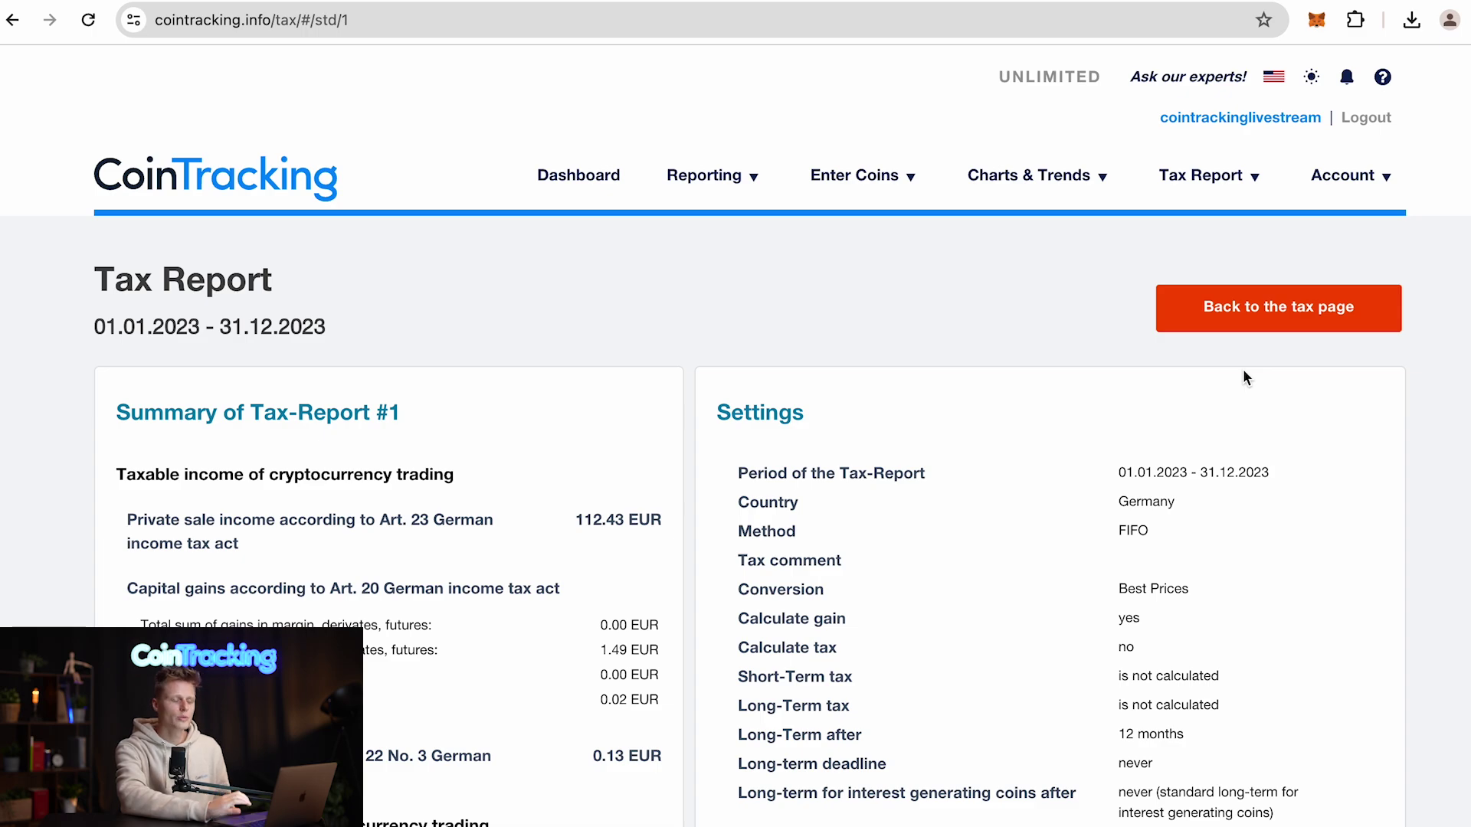
{"action": "scroll", "coordinate": [1243, 375], "scroll_direction": "down", "scroll_amount": 3}
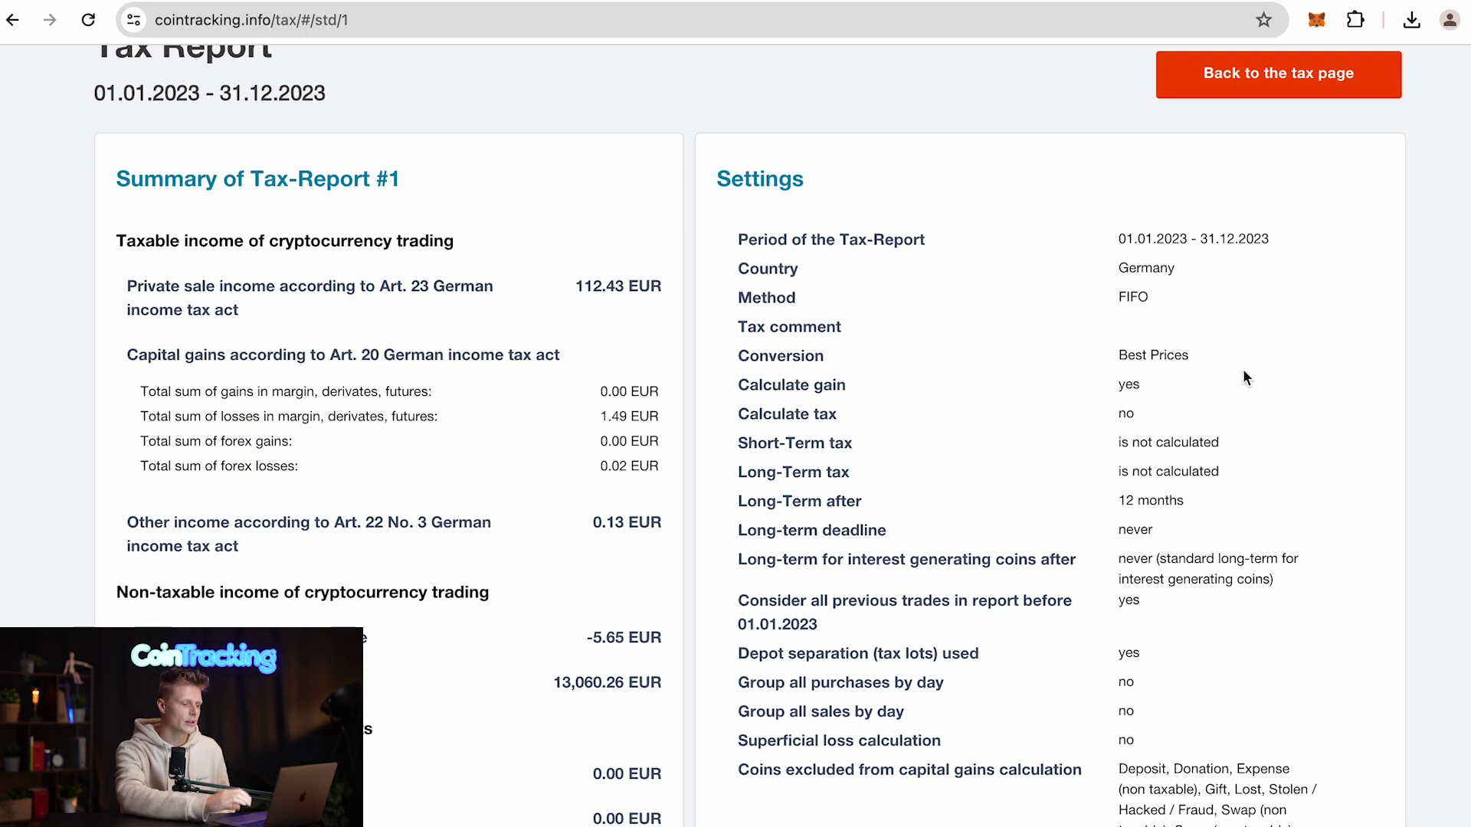
{"action": "scroll", "coordinate": [1242, 375], "scroll_direction": "down", "scroll_amount": 1}
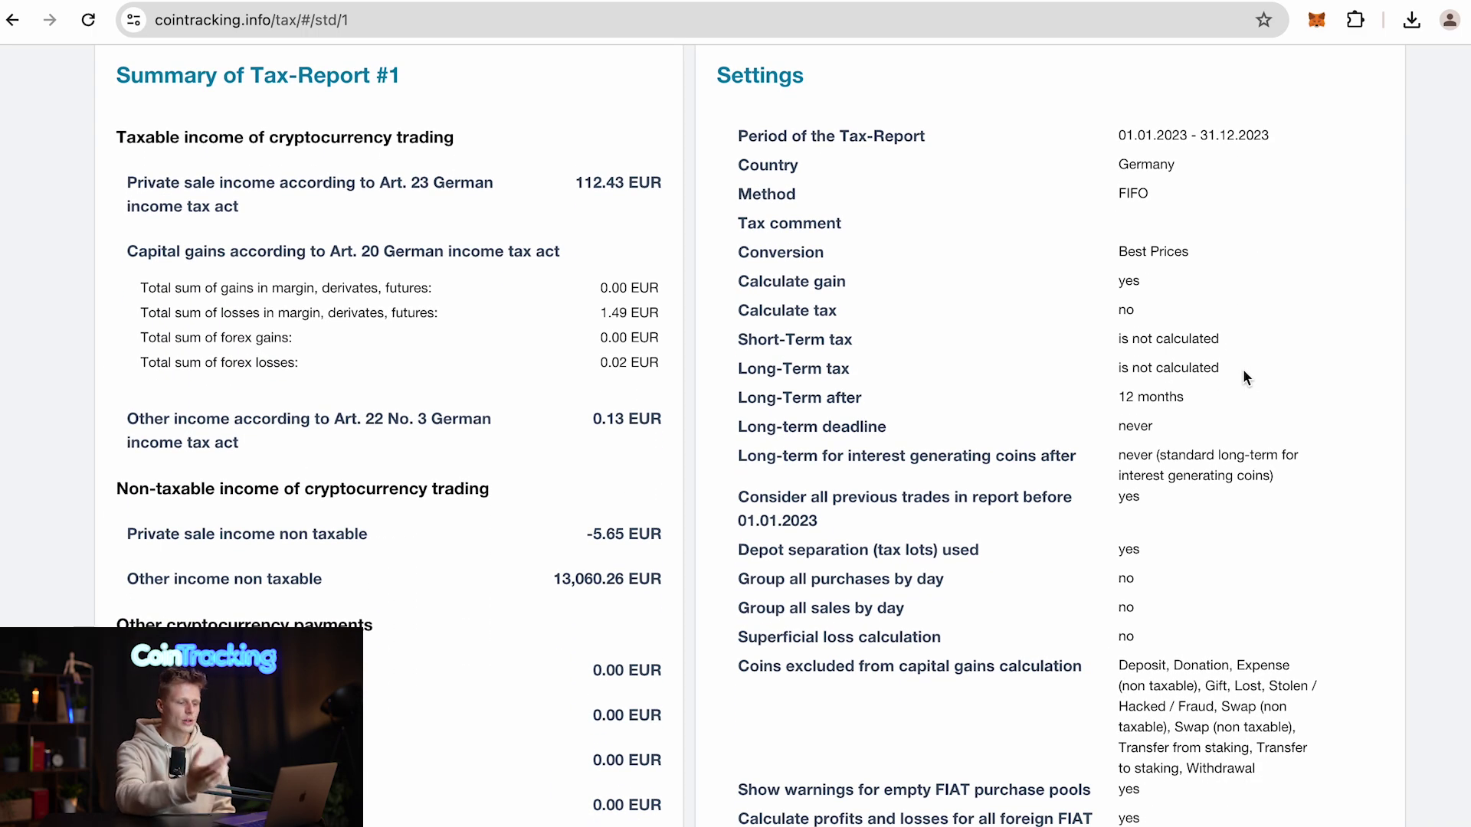
{"action": "scroll", "coordinate": [1242, 370], "scroll_direction": "down", "scroll_amount": 8}
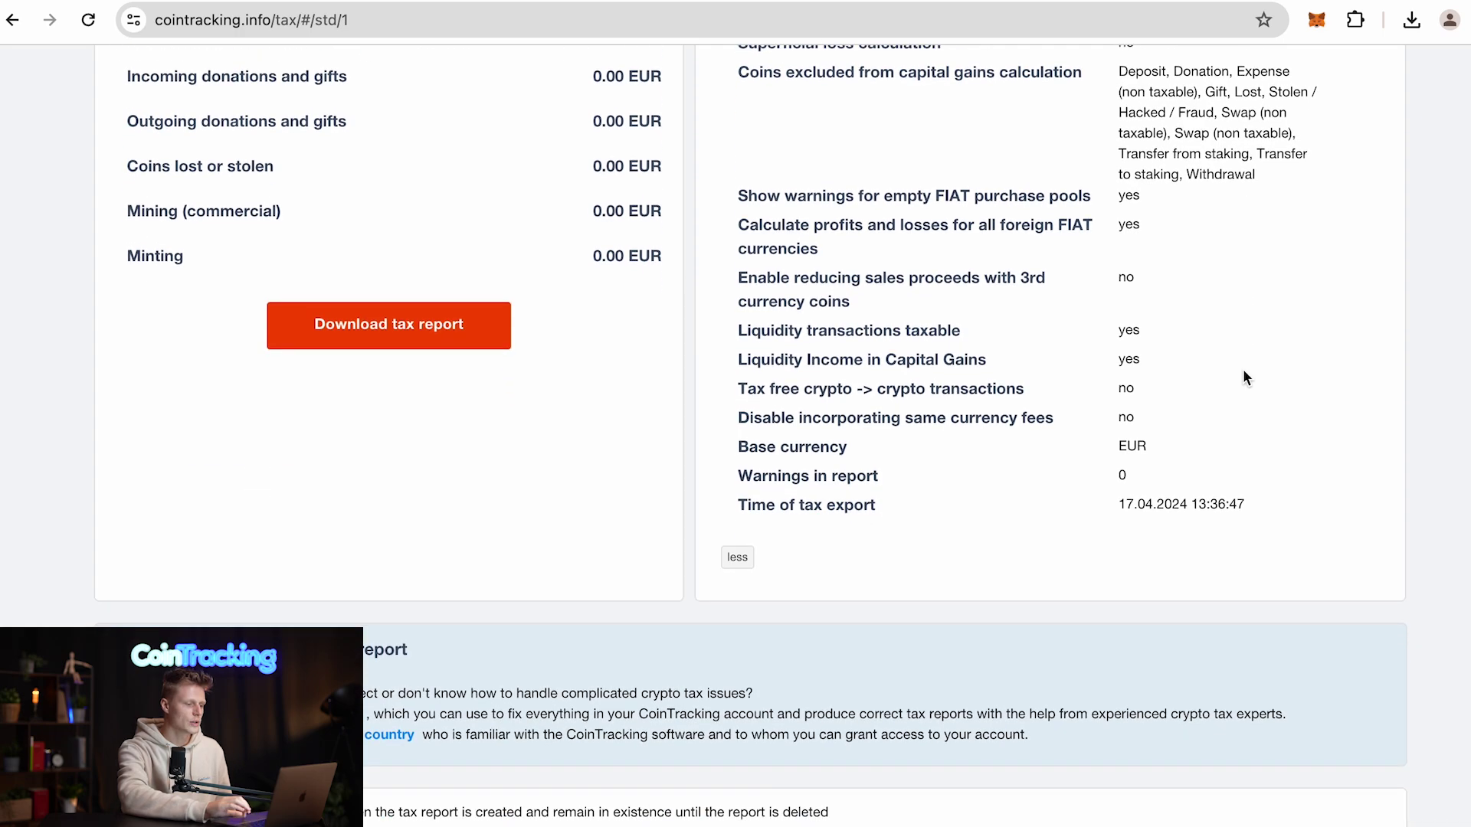
Bring up the PDF and Excel export choices for the finished 2023 tax report
{"action": "left_click", "coordinate": [344, 350]}
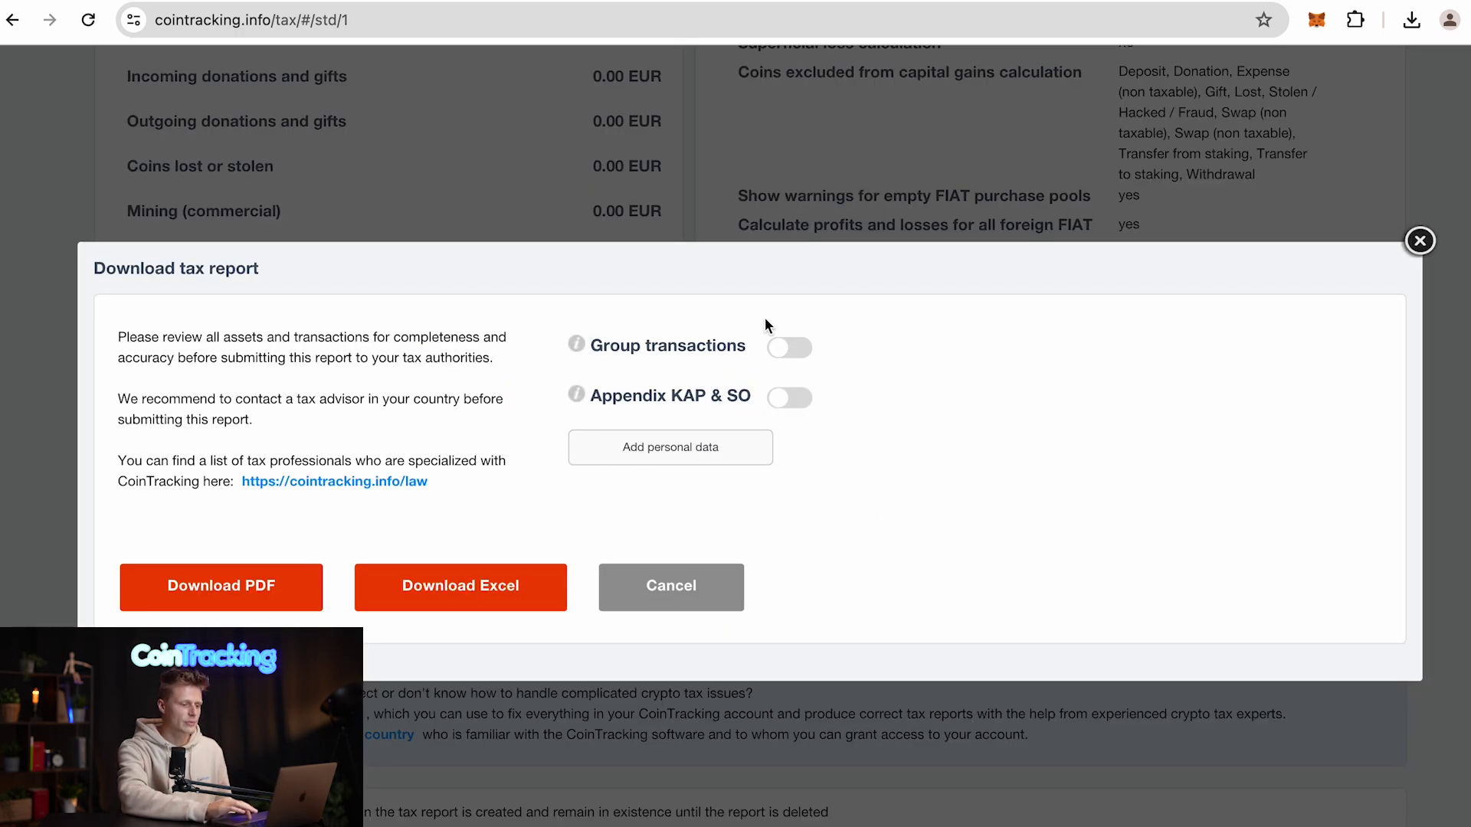